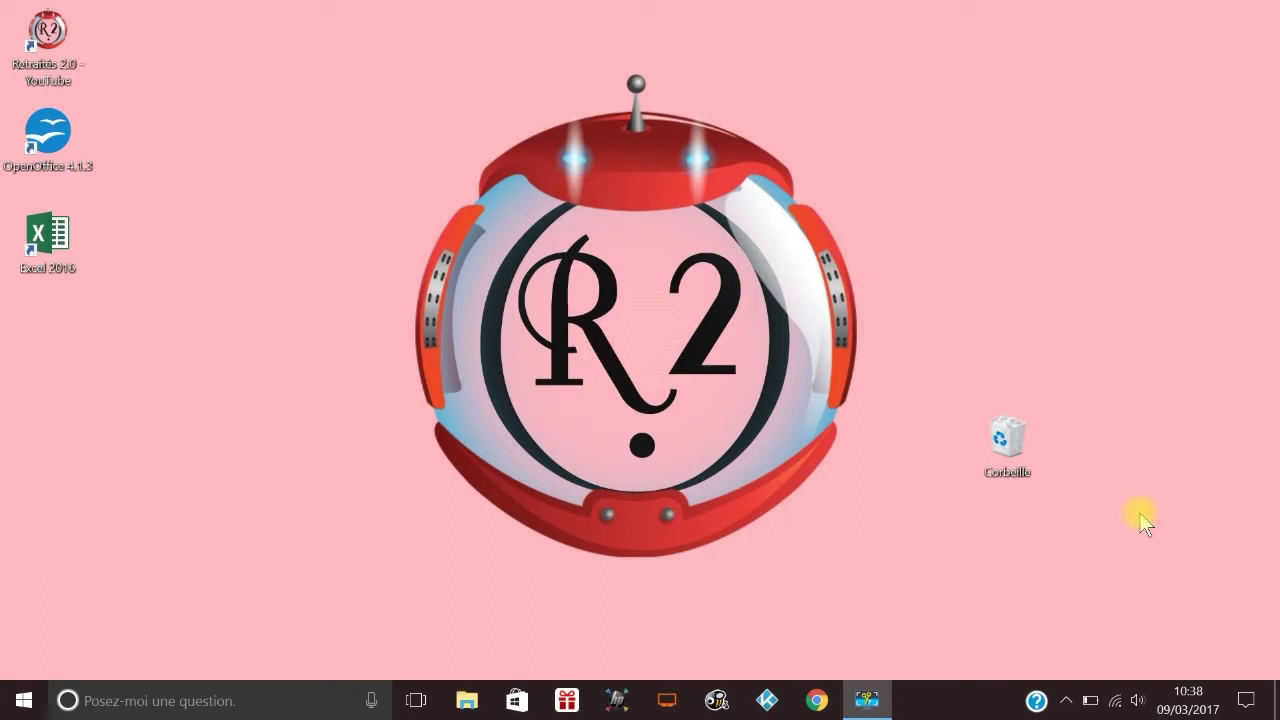
Step: In the Windows system display settings, set the size of text, apps and other items to 175%
click(23, 698)
click(24, 612)
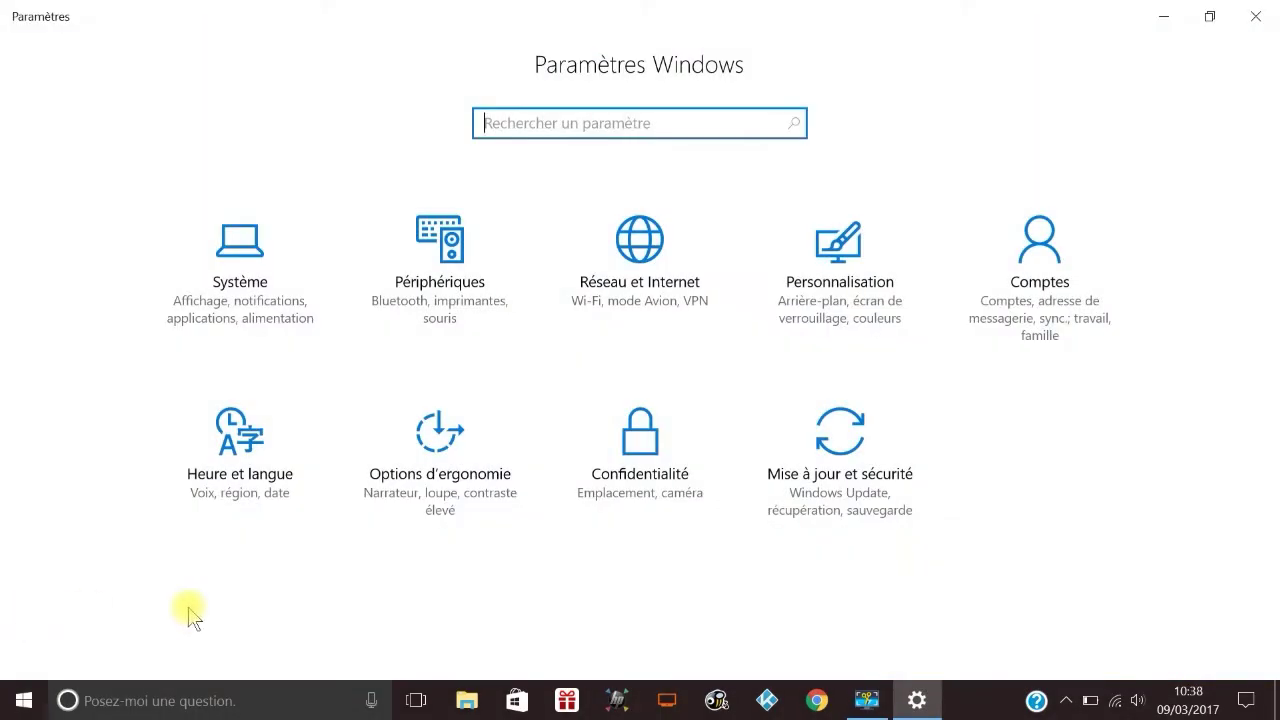
click(244, 322)
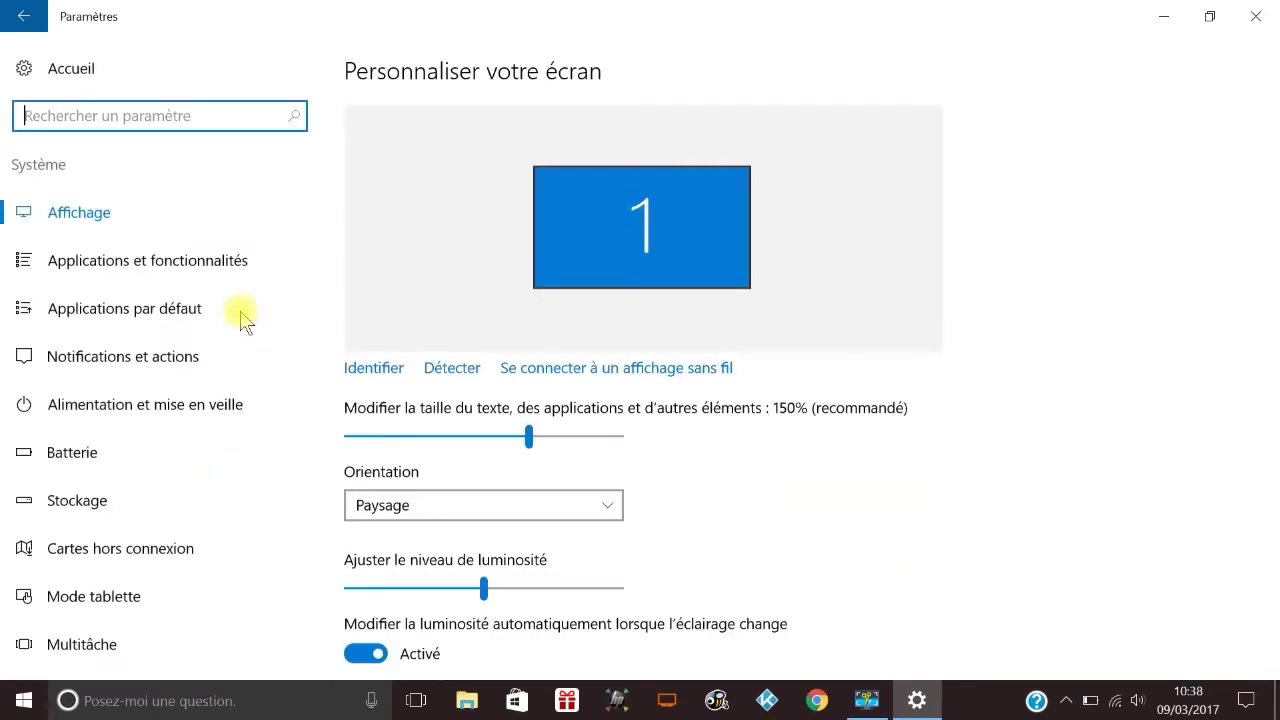
click(70, 215)
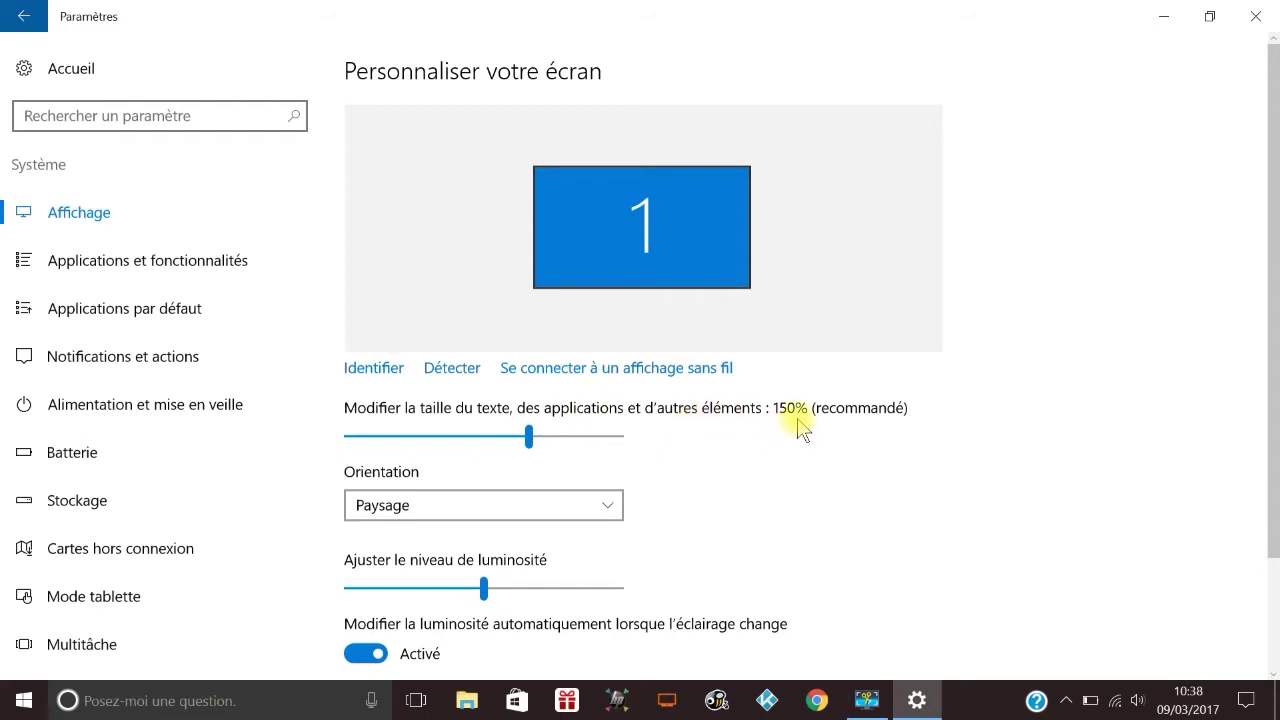
click(530, 438)
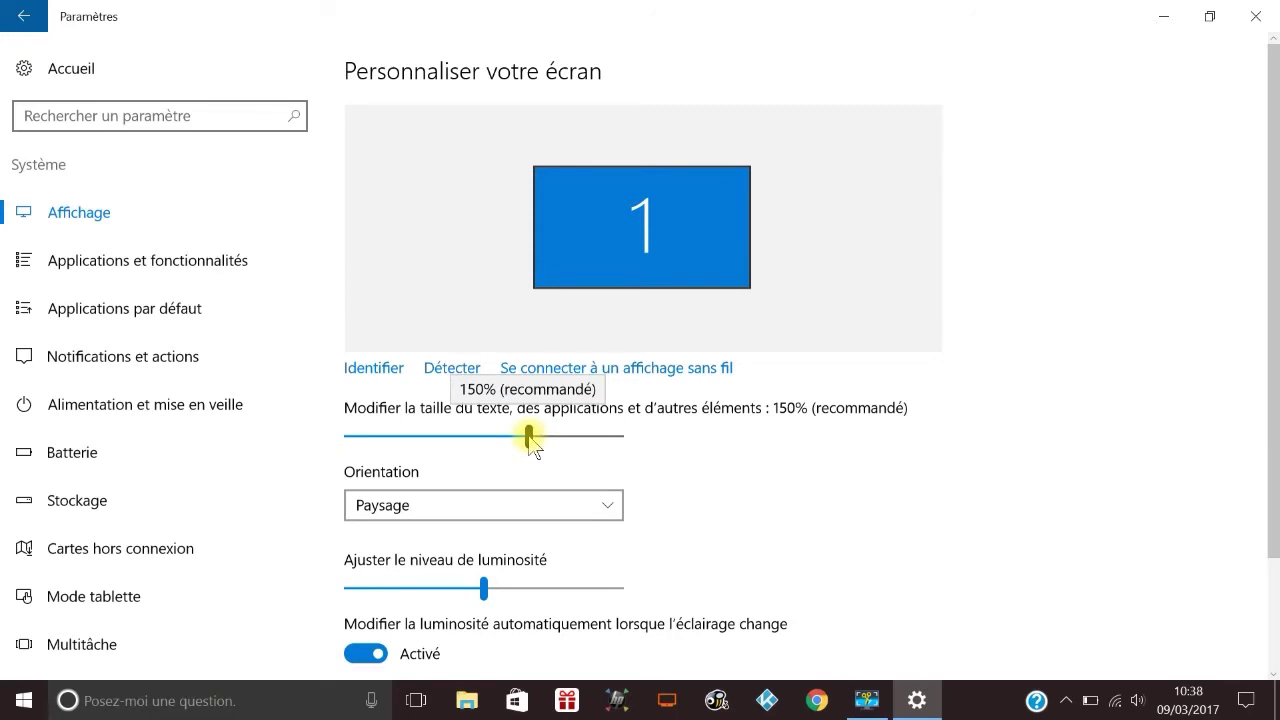
drag(529, 438, 634, 463)
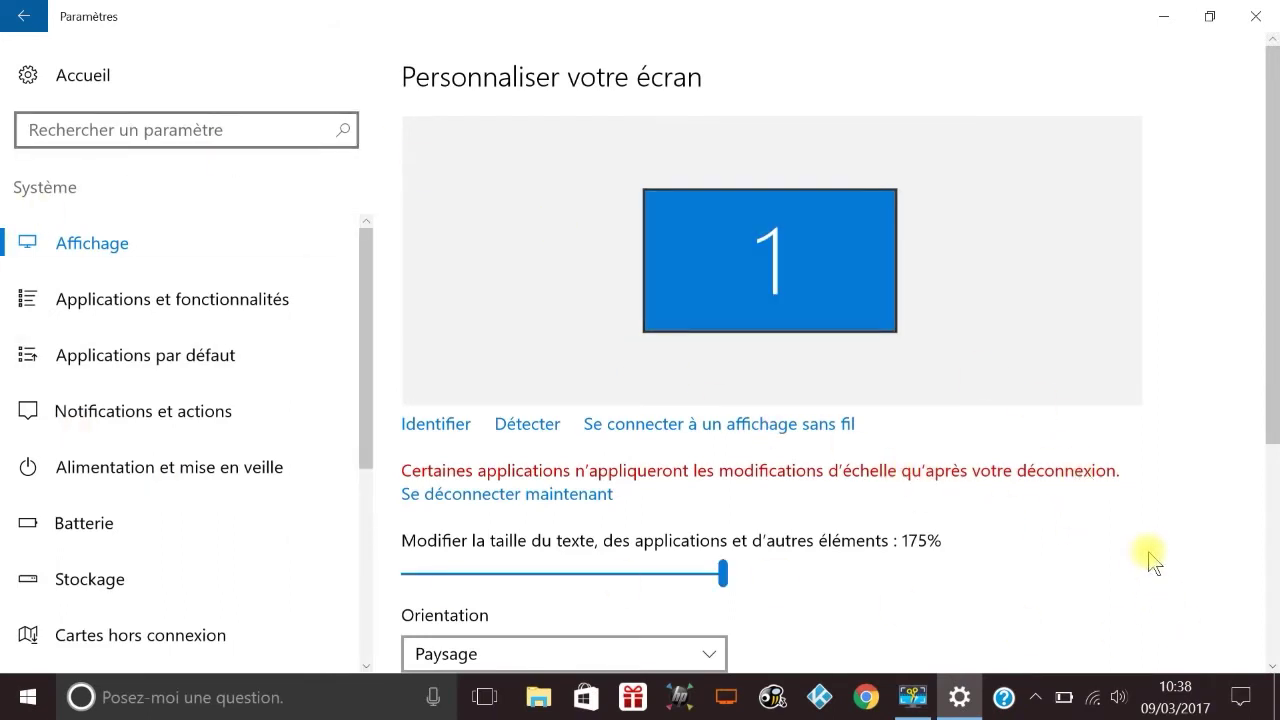
Step: Try the Portrait, Paysage (renversé) and Portrait (renversé) screen orientations, ending back on Paysage
scroll(1150, 560, down, 4)
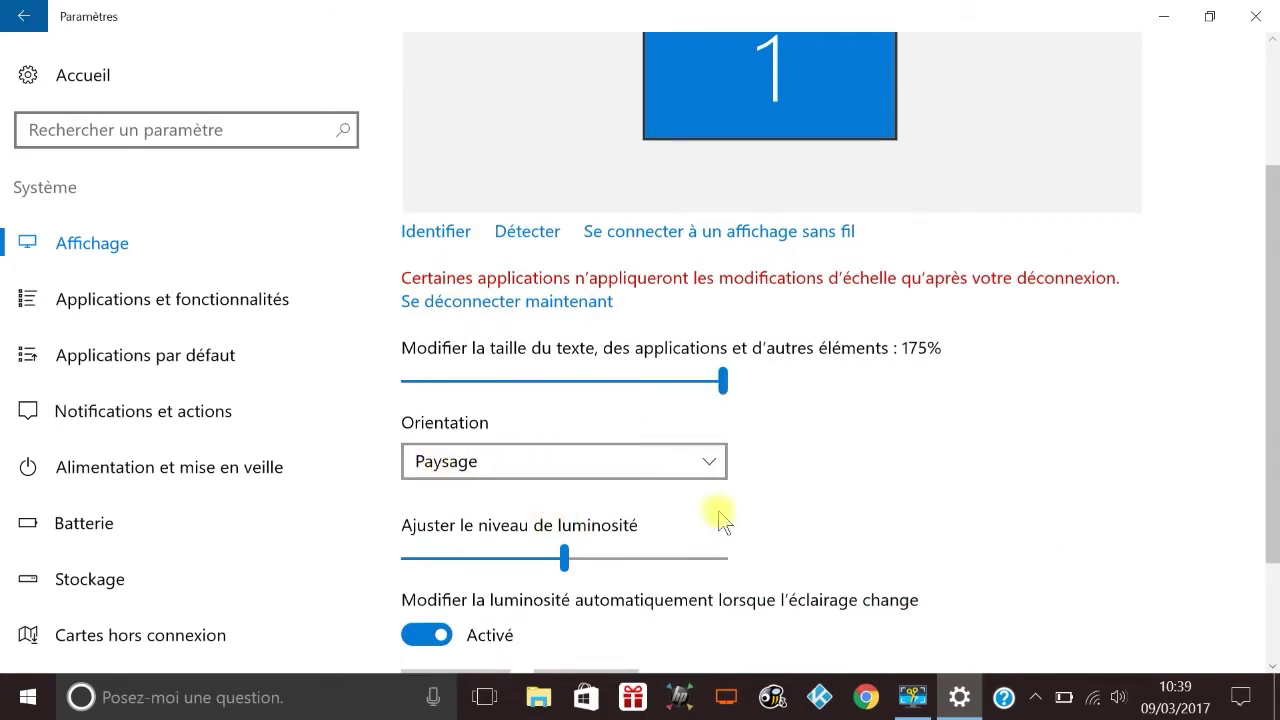
scroll(740, 480, up, 2)
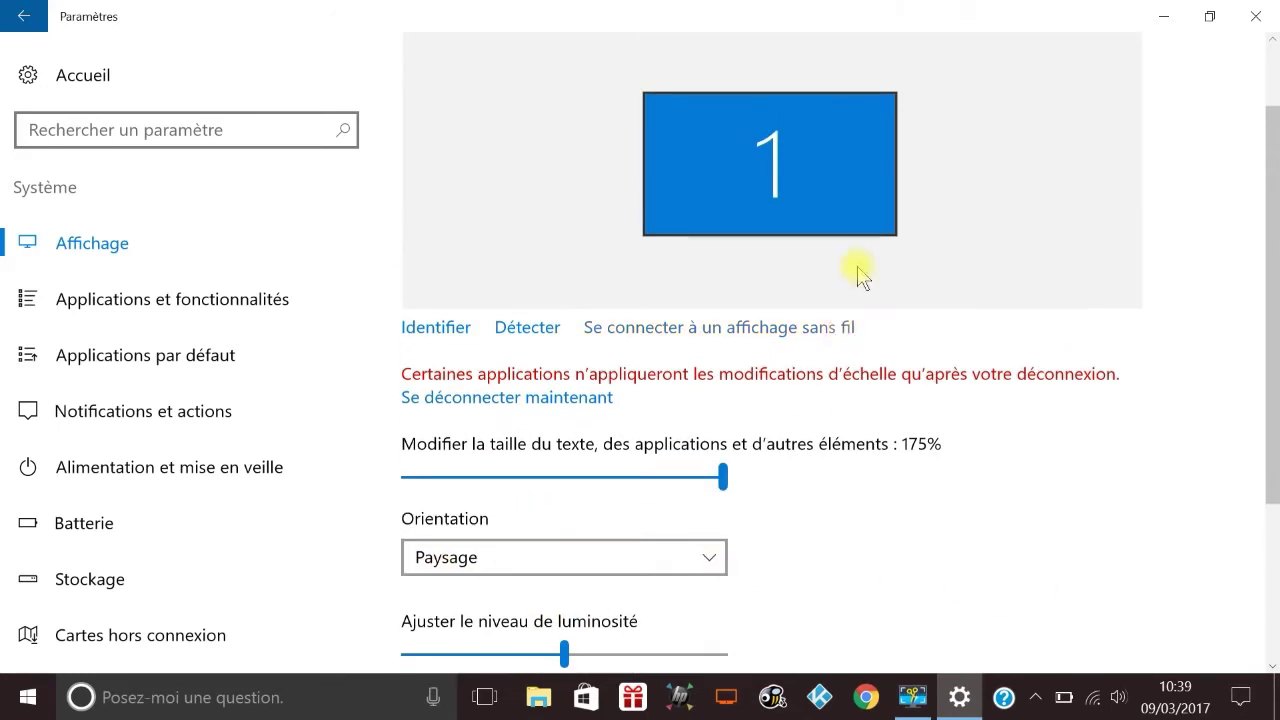
click(700, 568)
click(684, 577)
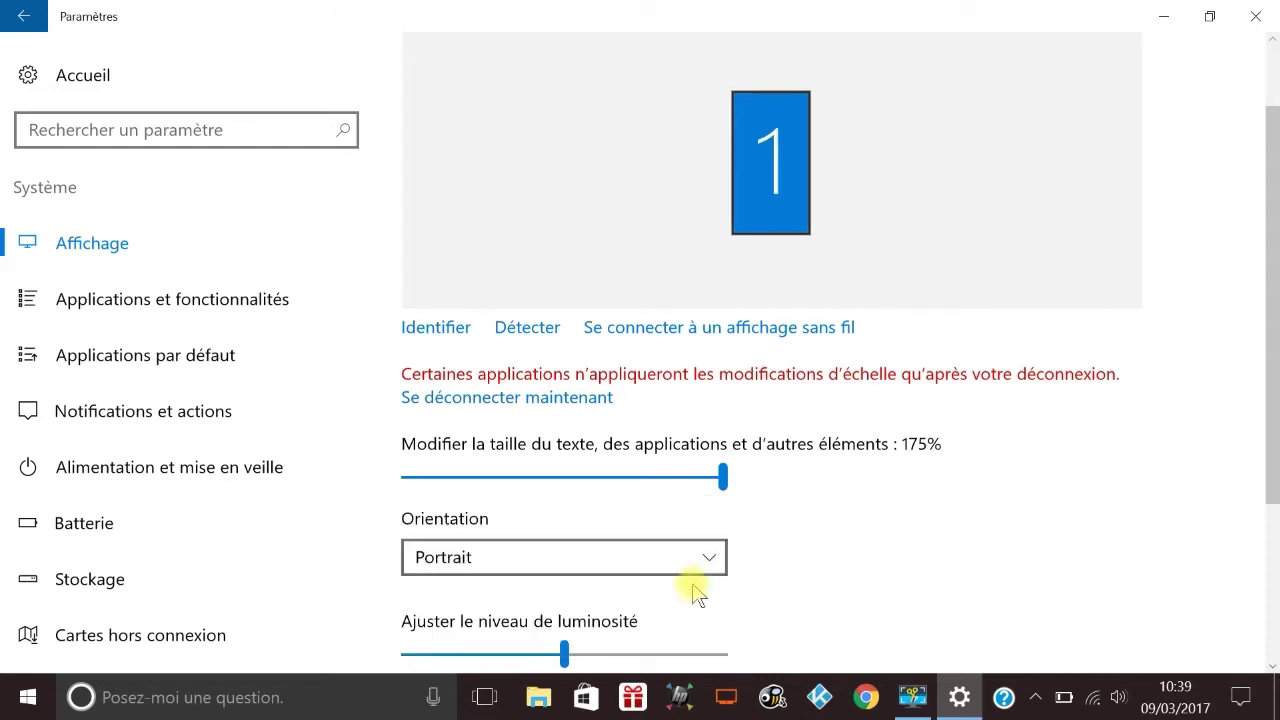
click(686, 557)
click(656, 595)
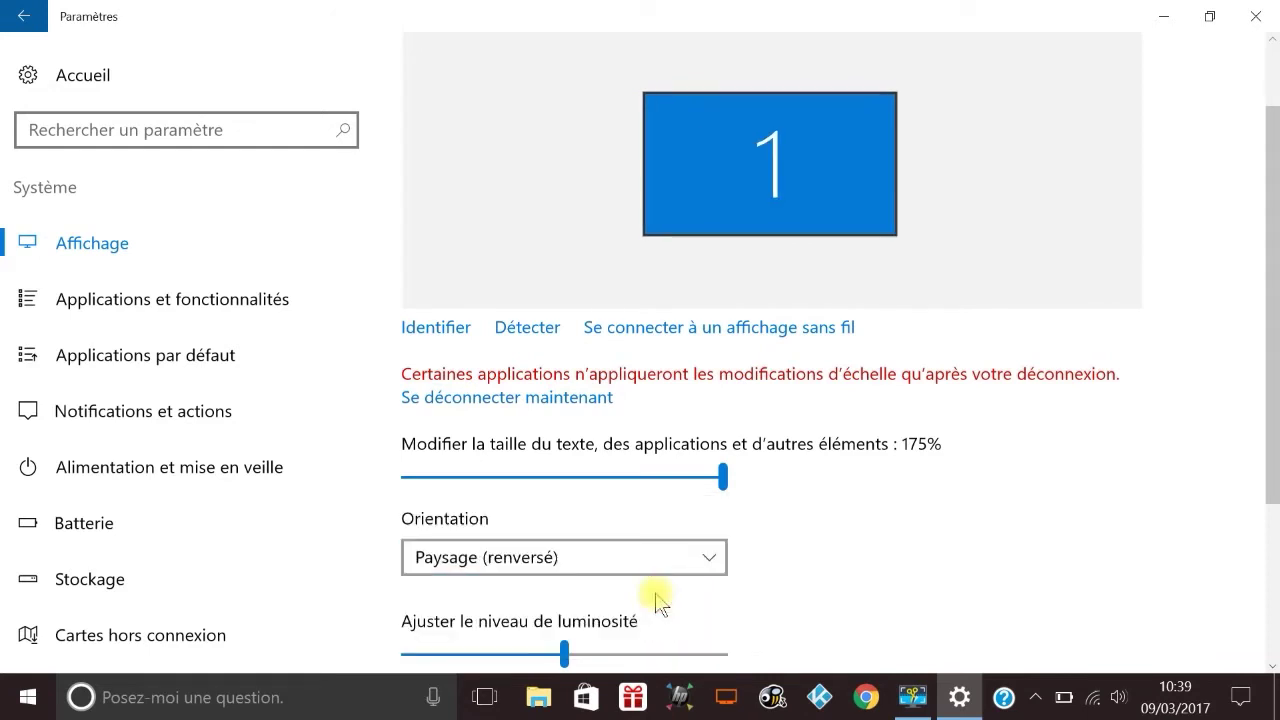
click(686, 566)
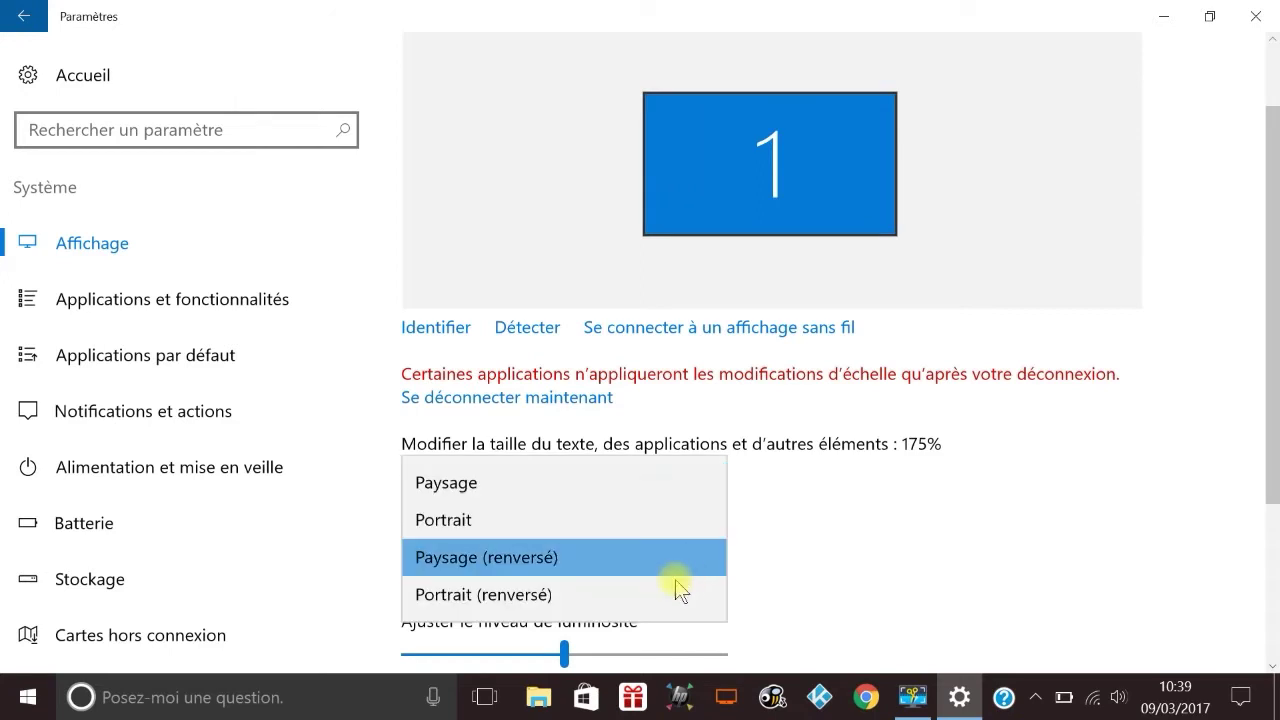
click(661, 593)
click(678, 556)
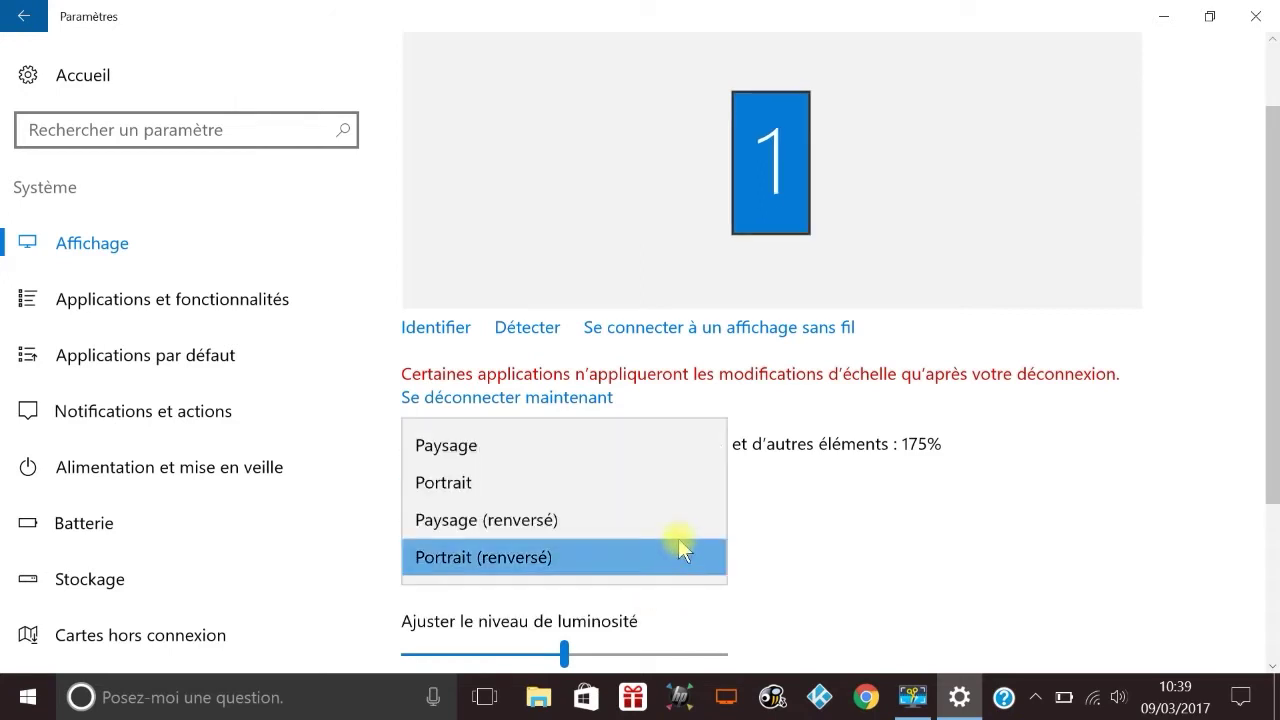
click(686, 451)
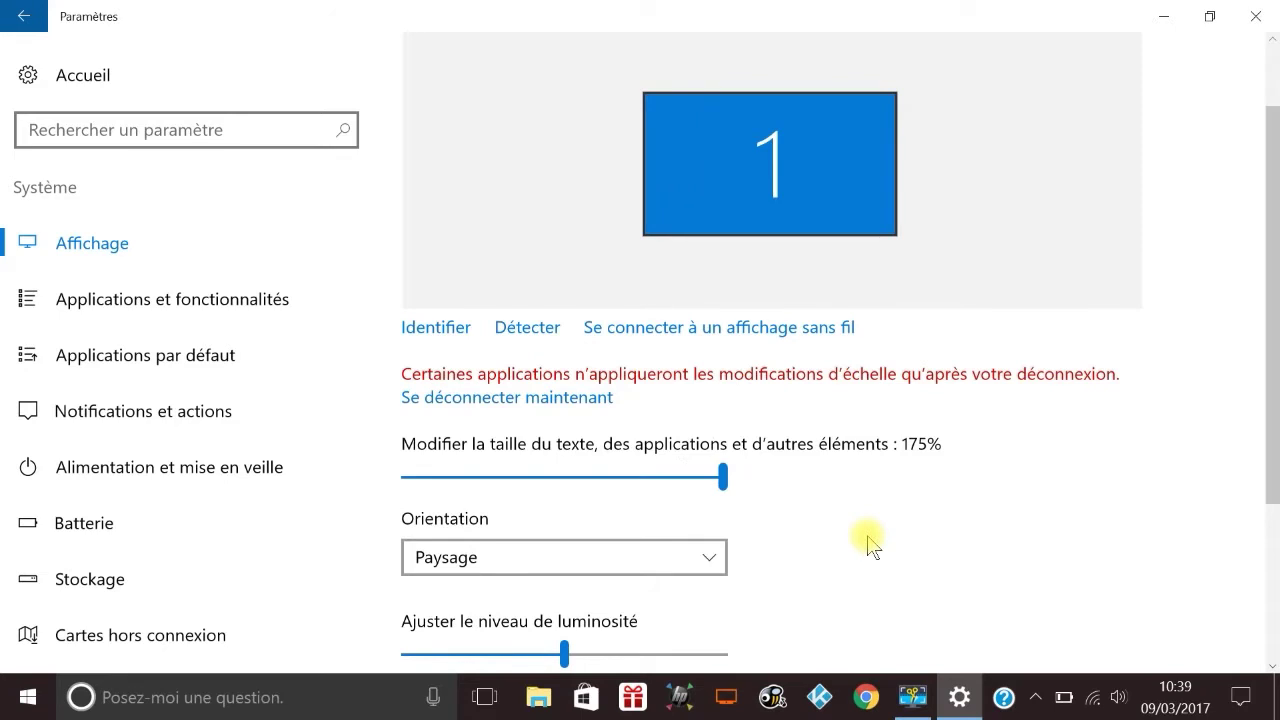
Step: Apply the display settings
scroll(875, 540, down, 5)
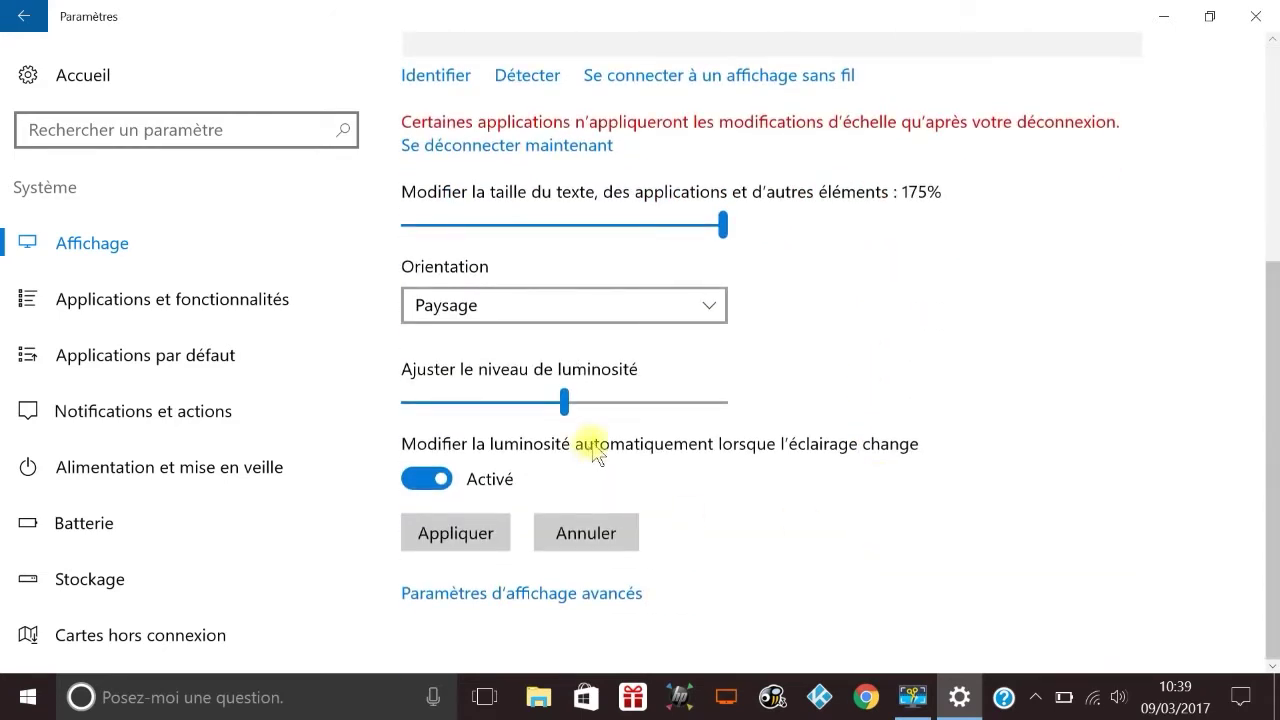
click(564, 399)
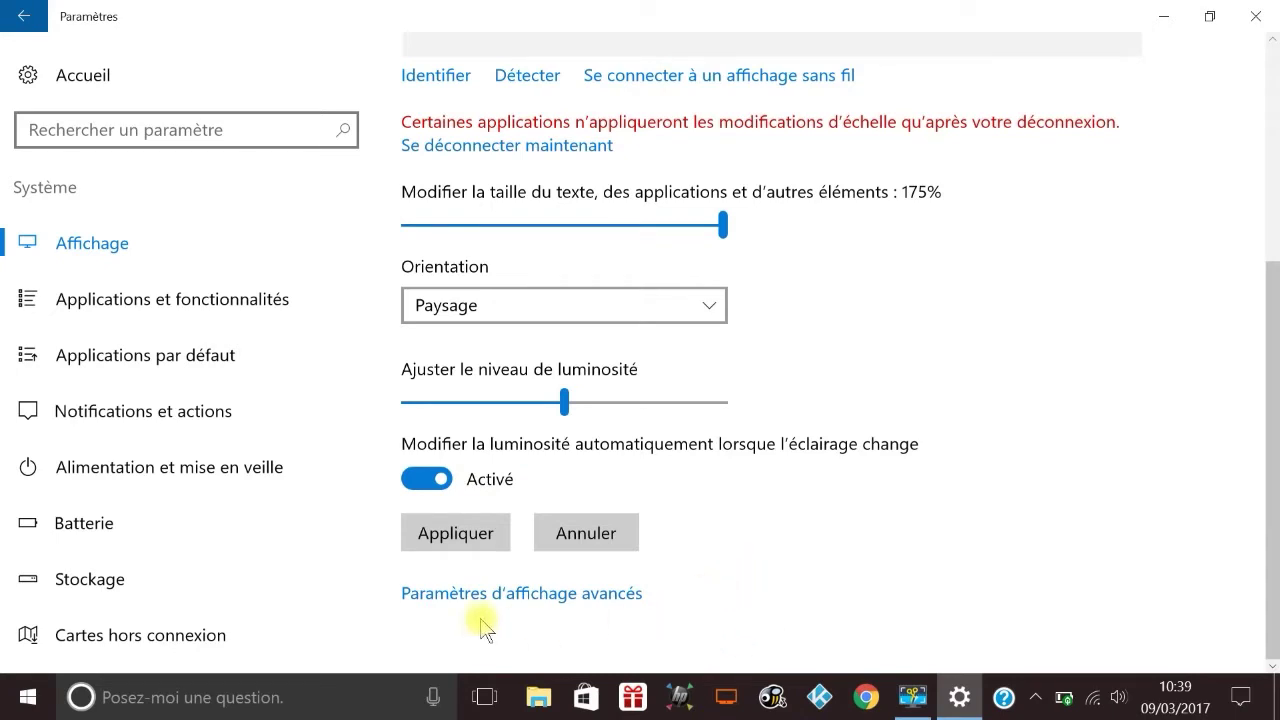
click(449, 532)
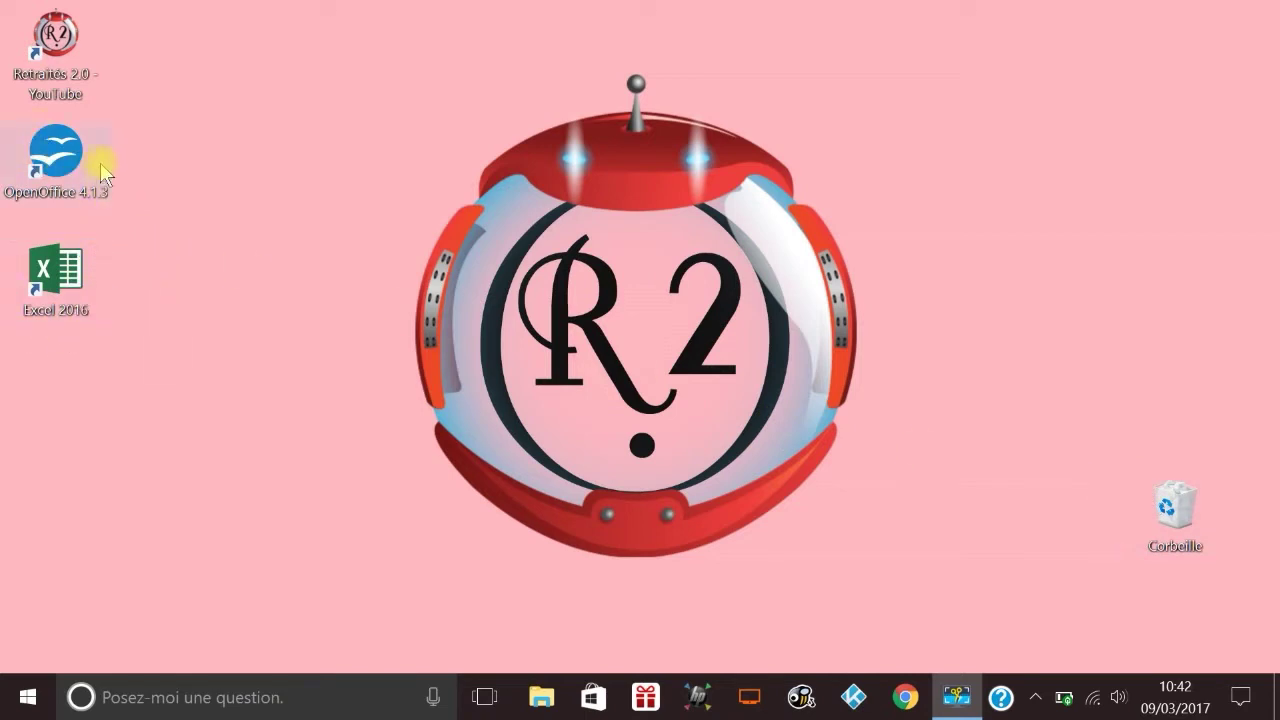
Step: Open Google Chrome and search Google for "pourquoi utiliser le clavier visuel"
click(906, 699)
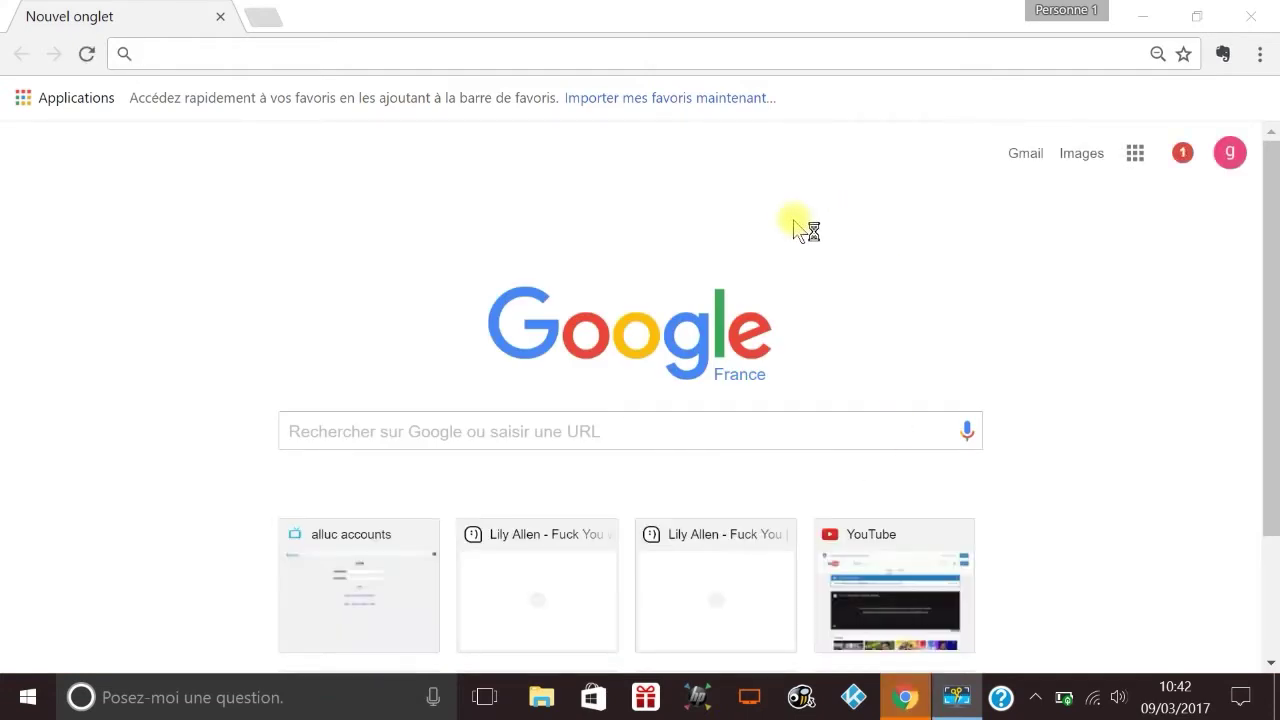
click(298, 432)
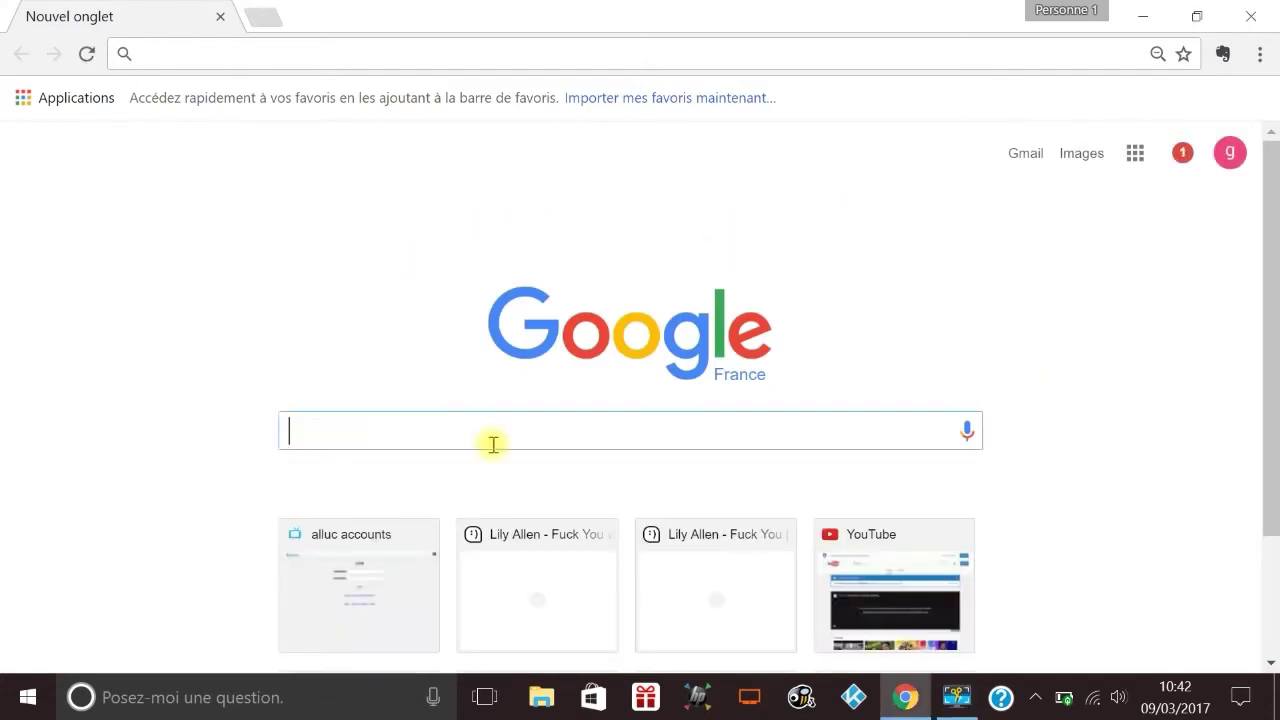
text(p)
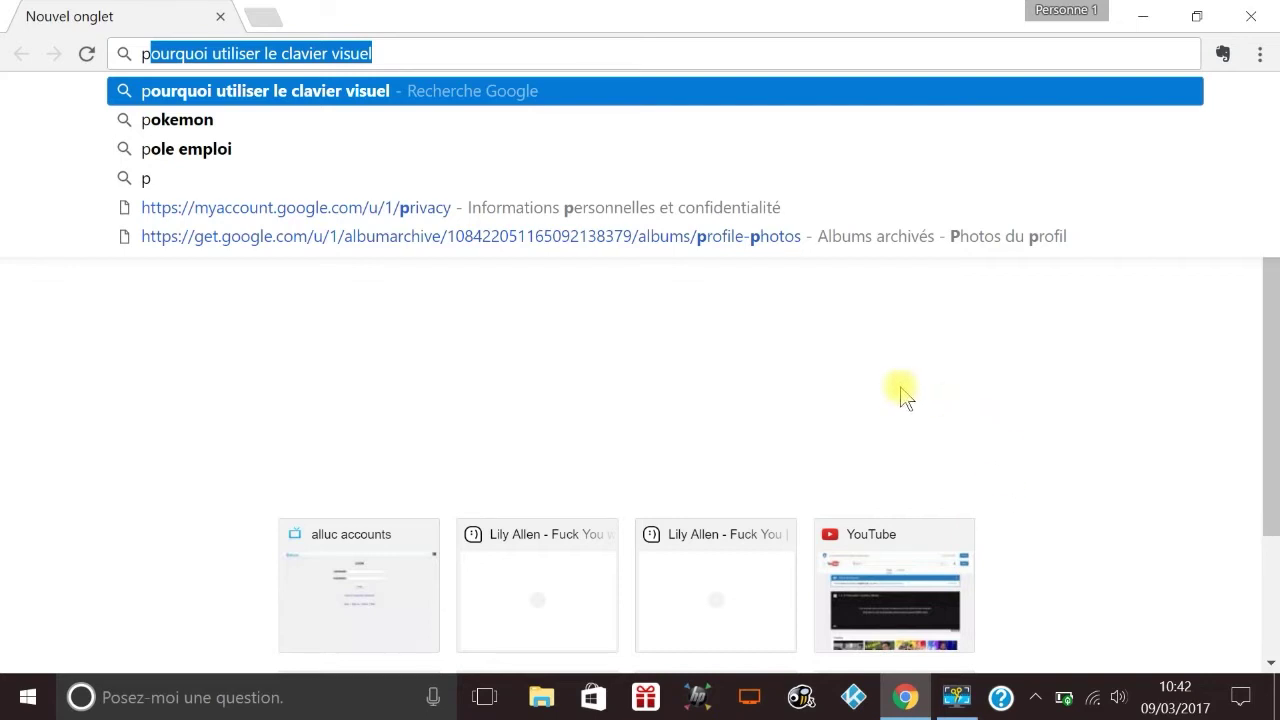
key(Return)
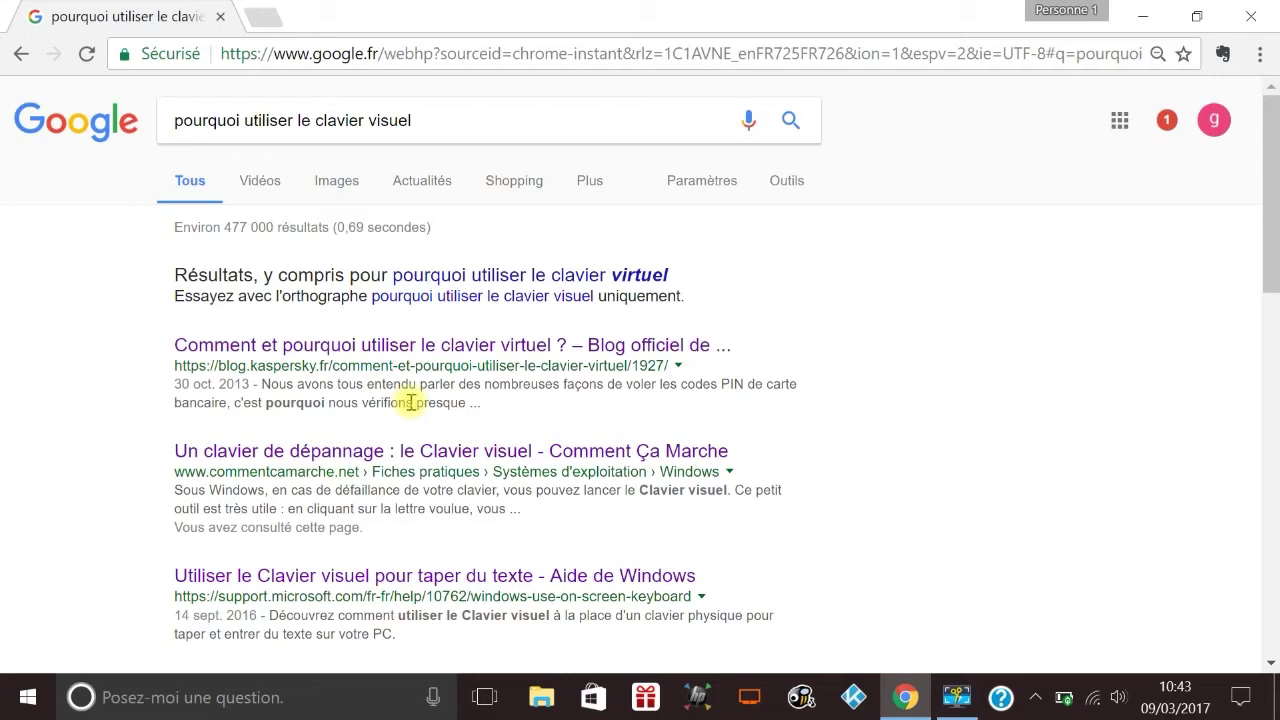
Step: In the Windows ergonomics settings for the Loupe, enable its automatic start and turn the Loupe on
click(27, 695)
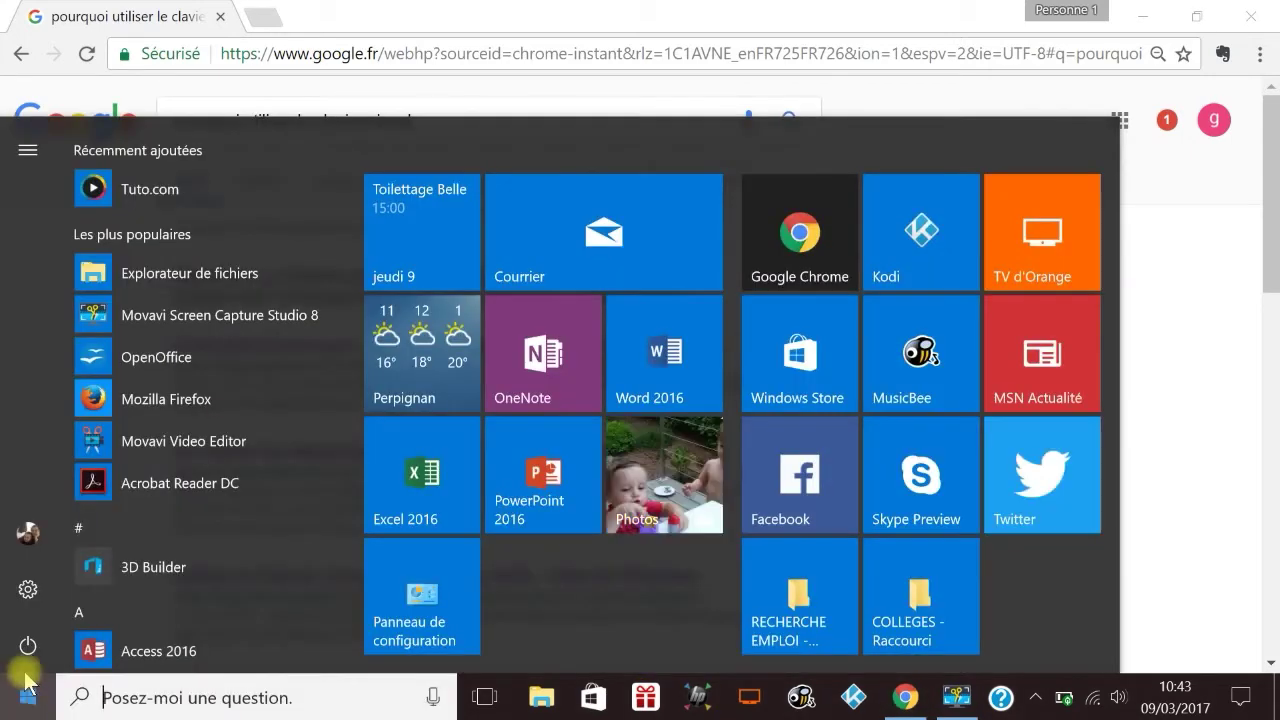
click(27, 591)
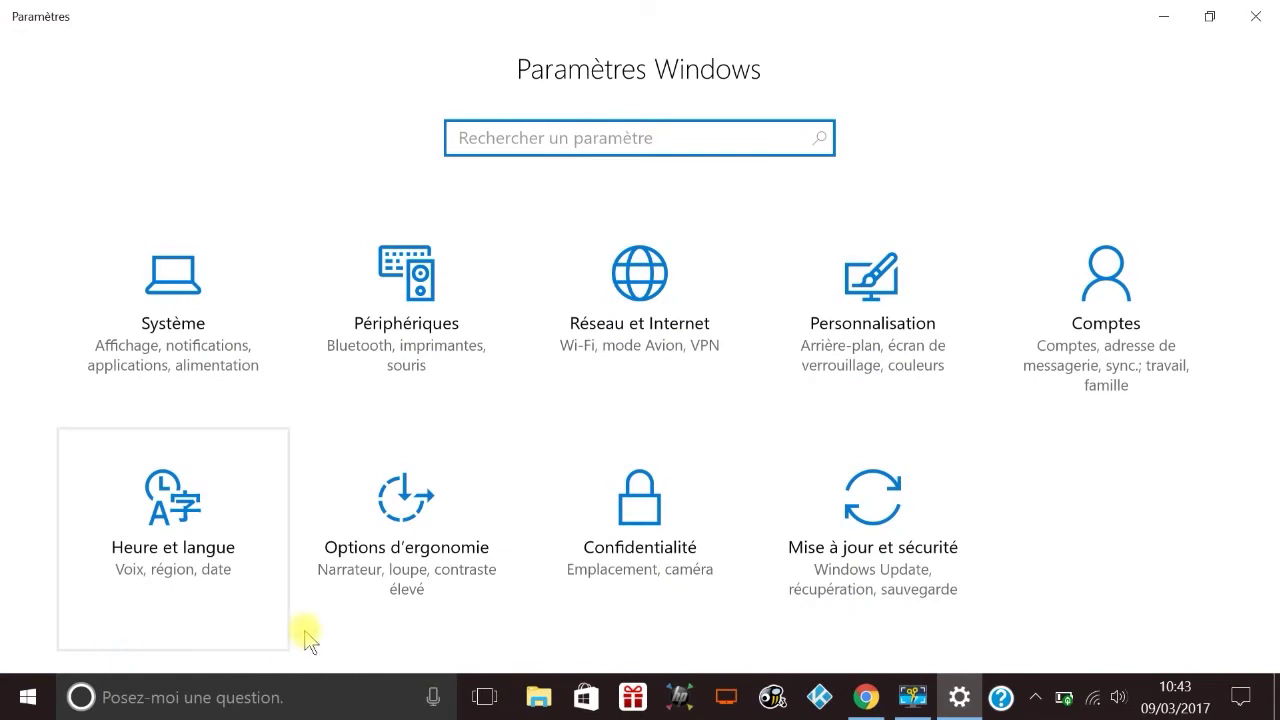
click(416, 506)
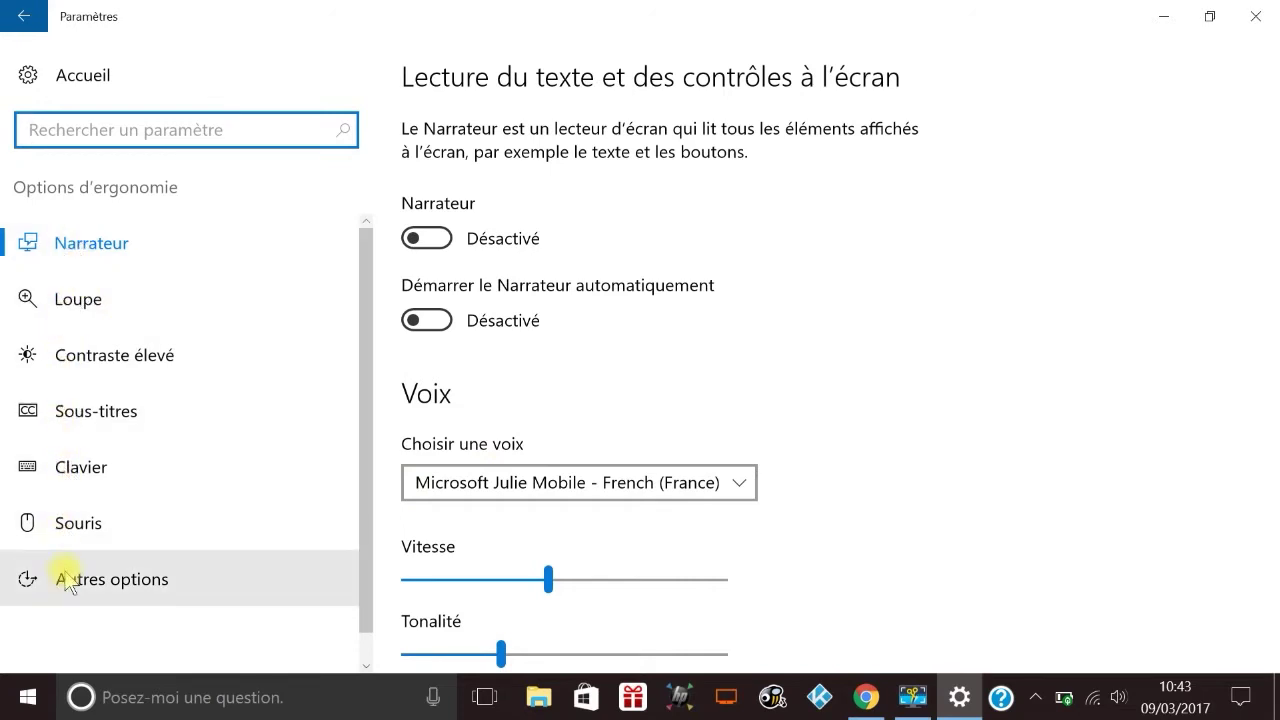
click(82, 305)
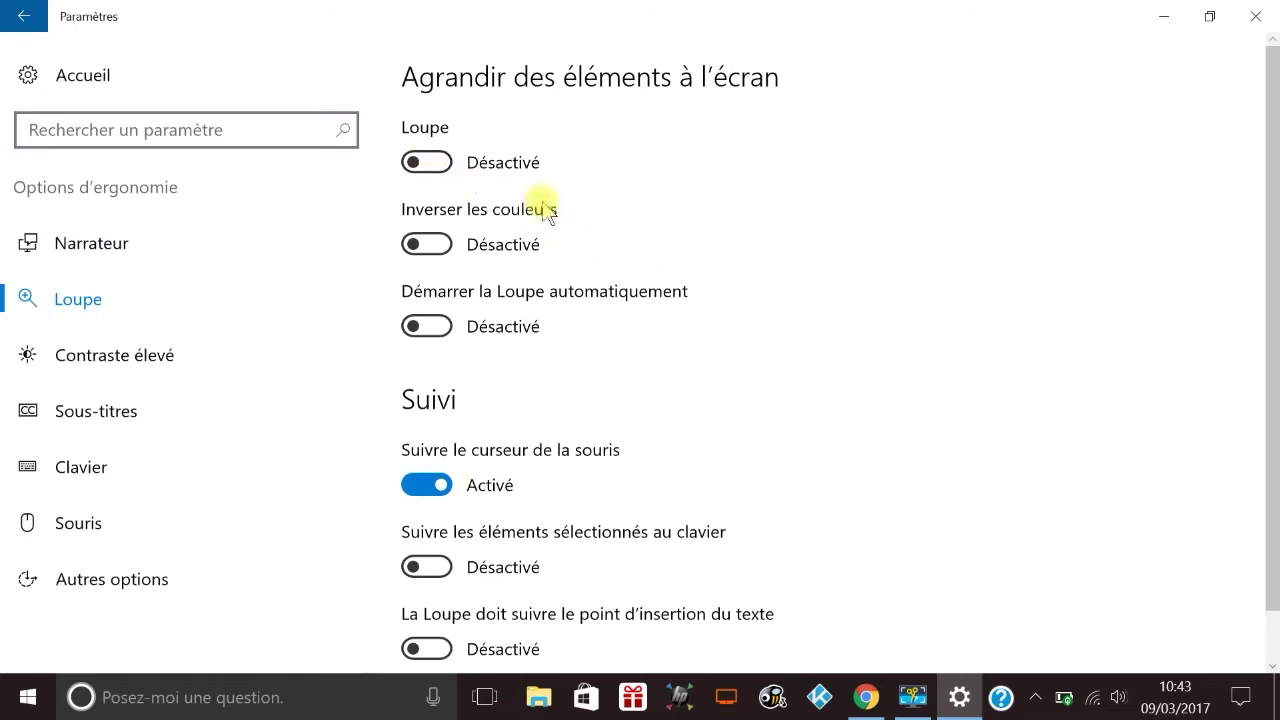
click(432, 327)
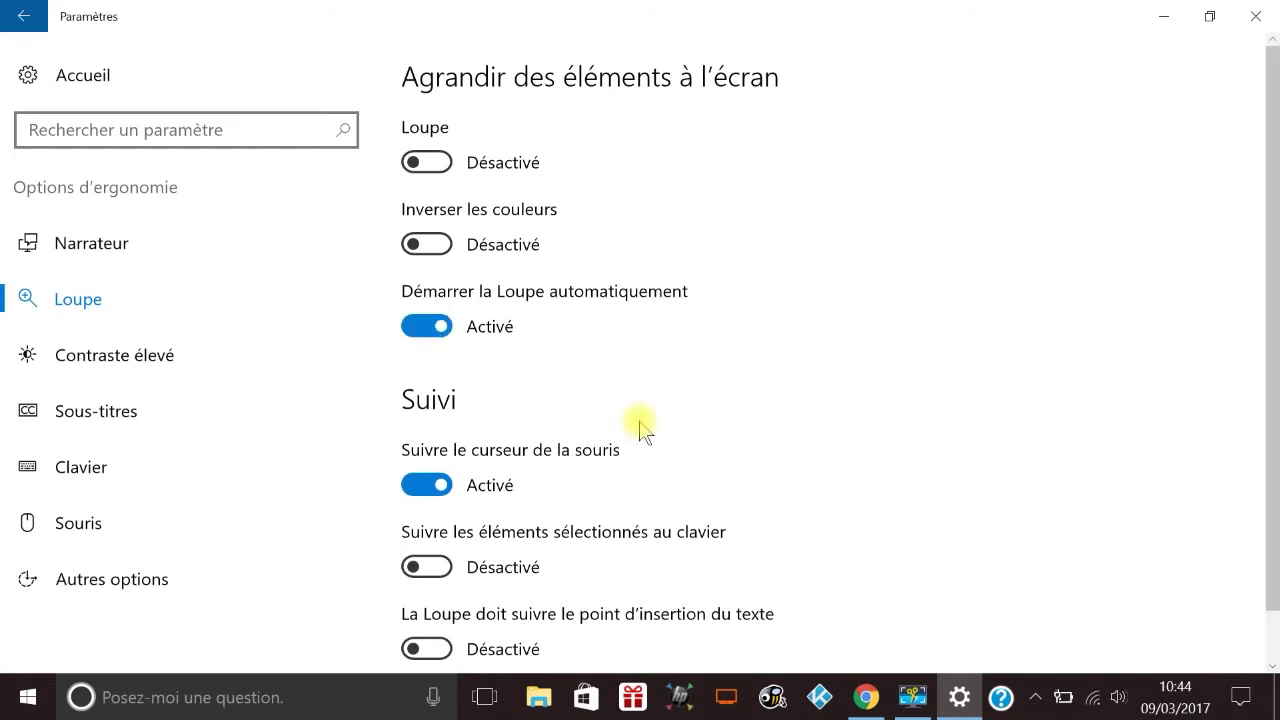
click(444, 164)
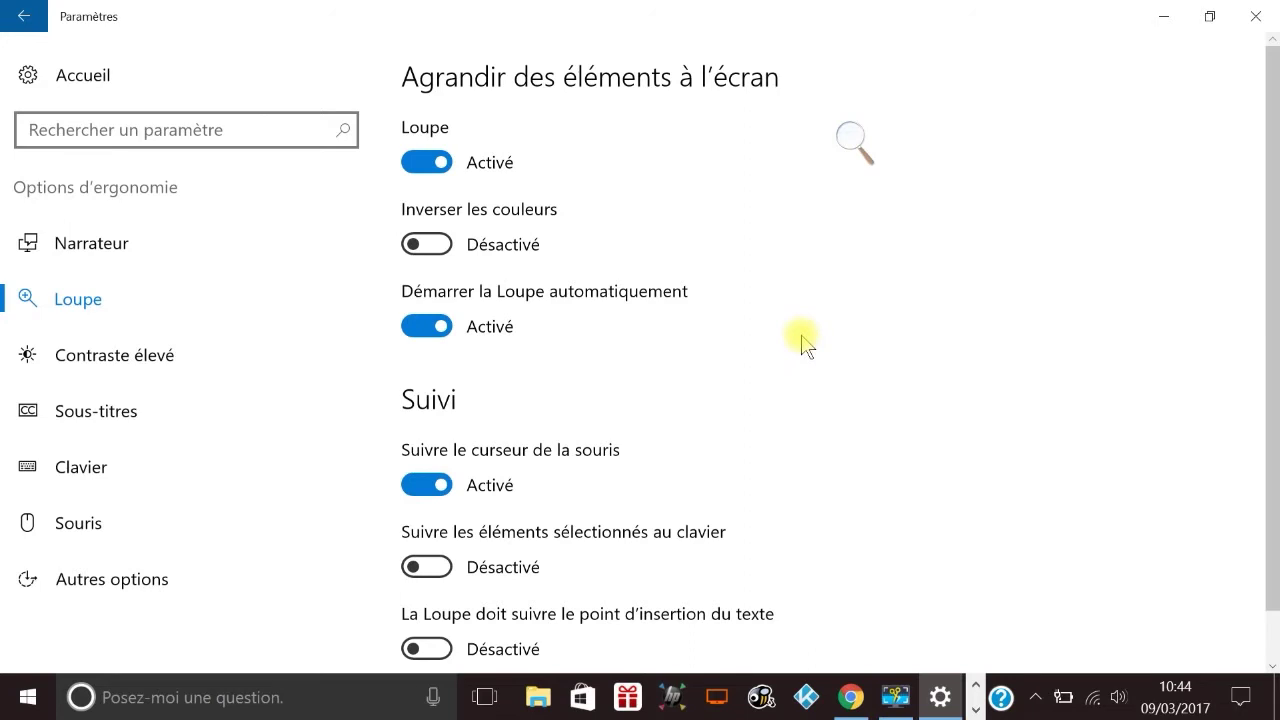
Step: In the Loupe options, try zoom increments of 50 % and 100 %, then return to 25 % and confirm
click(850, 137)
click(853, 134)
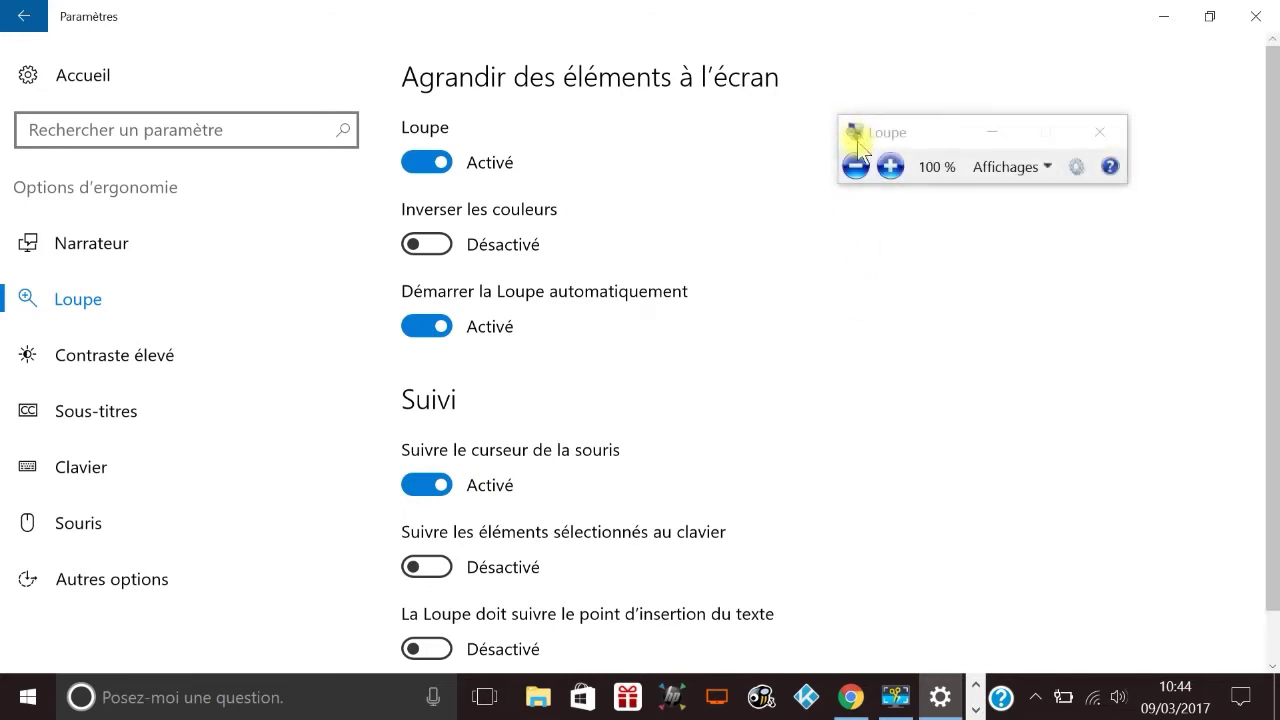
click(1077, 168)
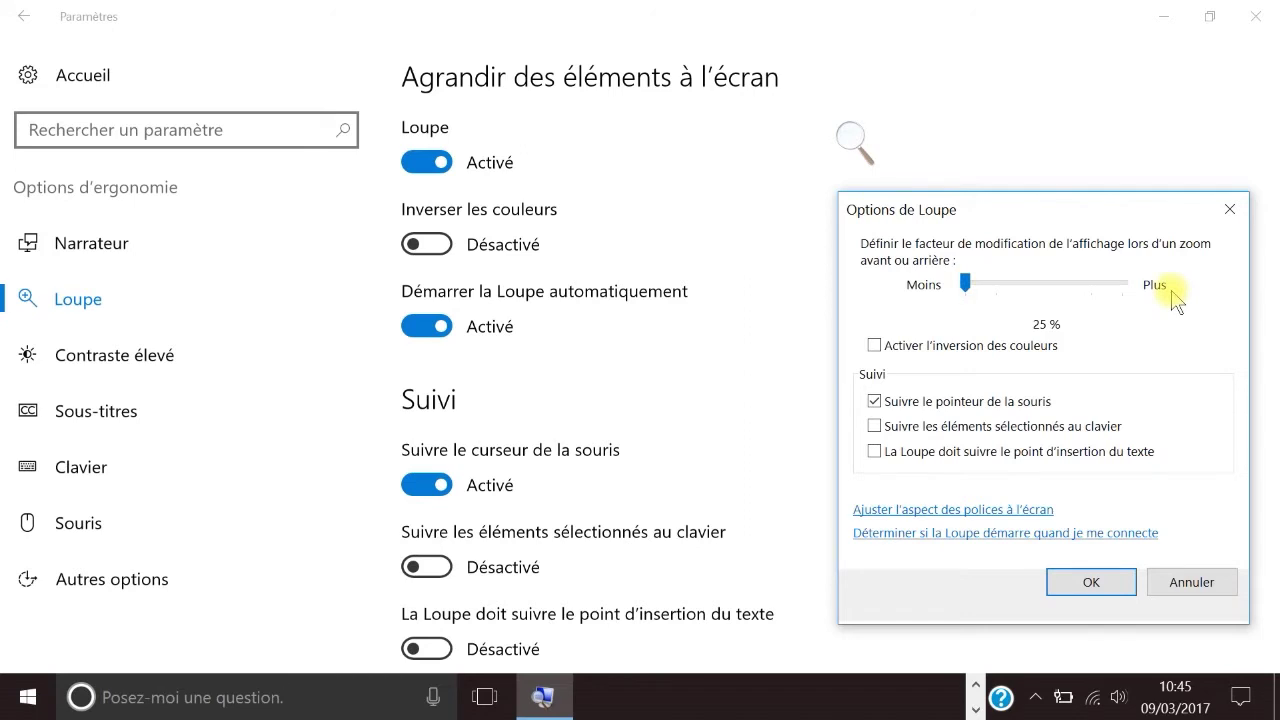
click(966, 294)
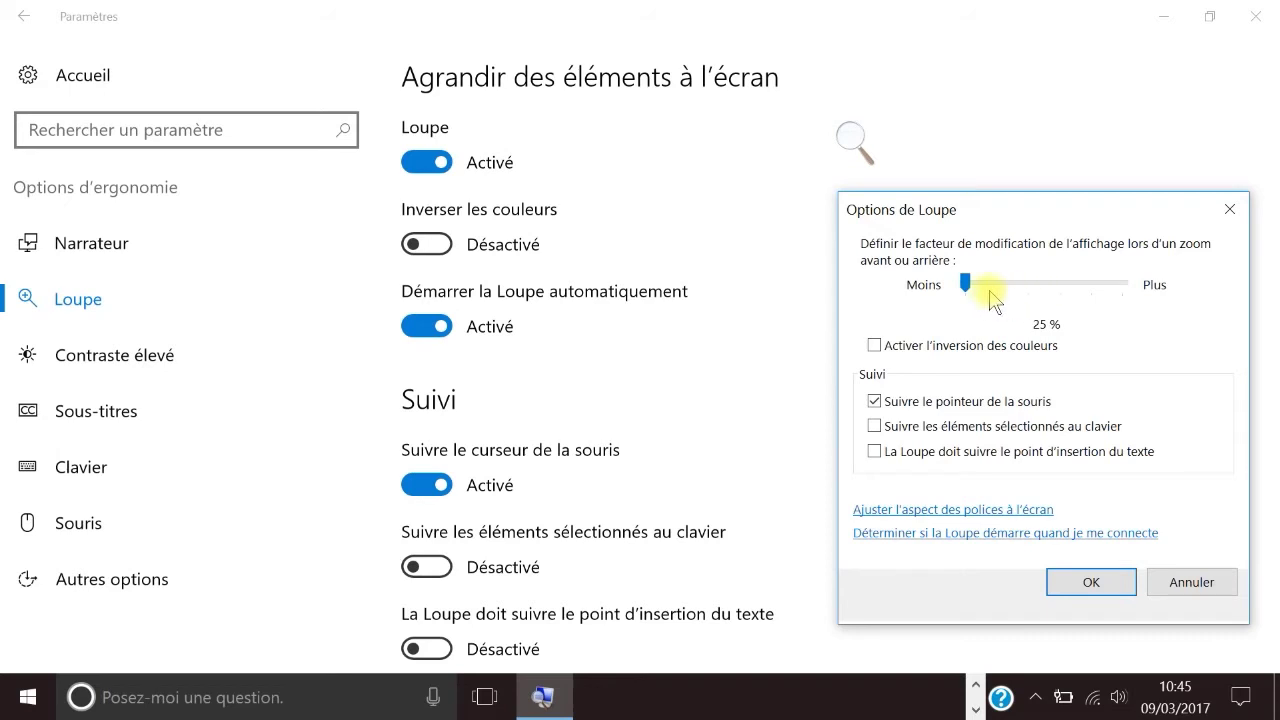
click(1000, 288)
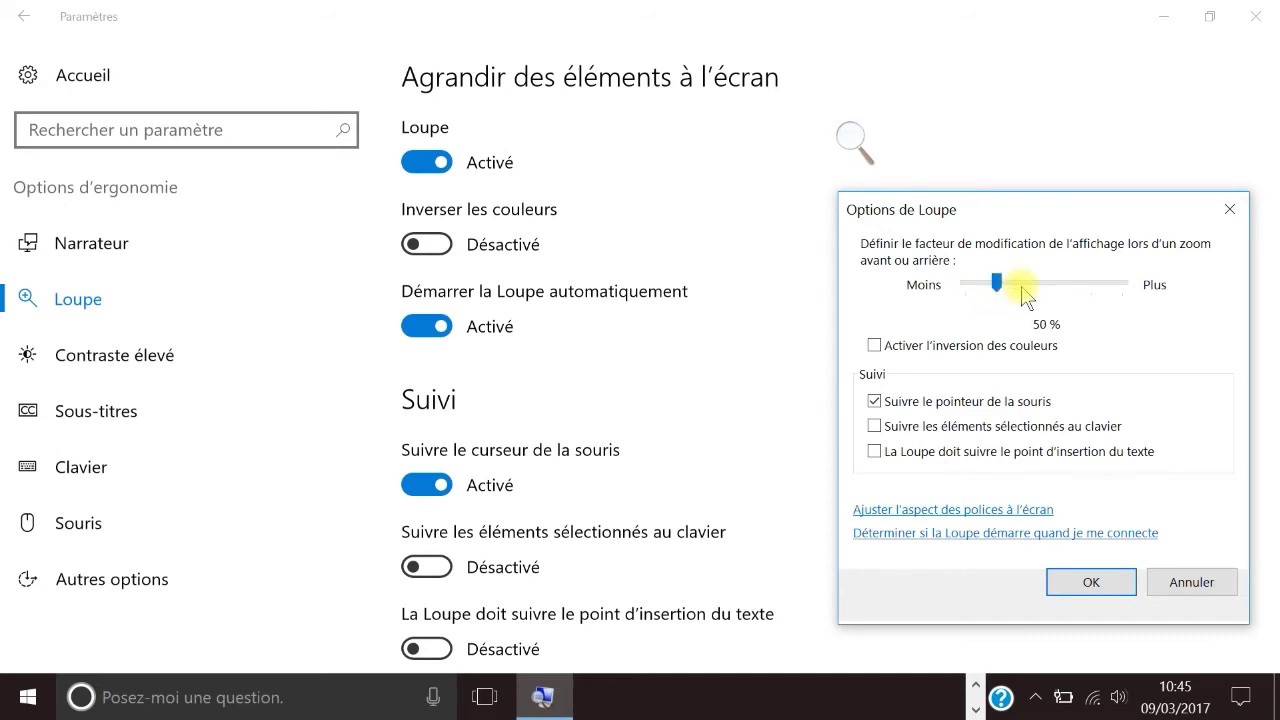
click(1030, 292)
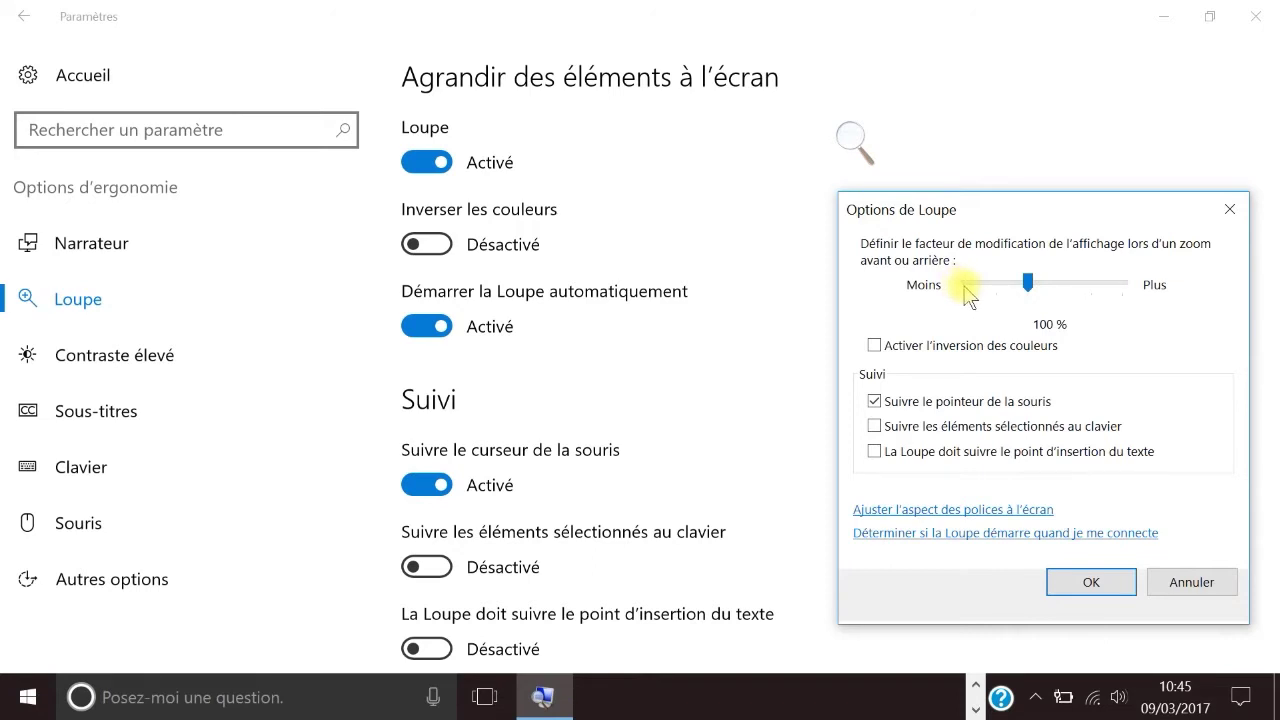
drag(1028, 284, 962, 284)
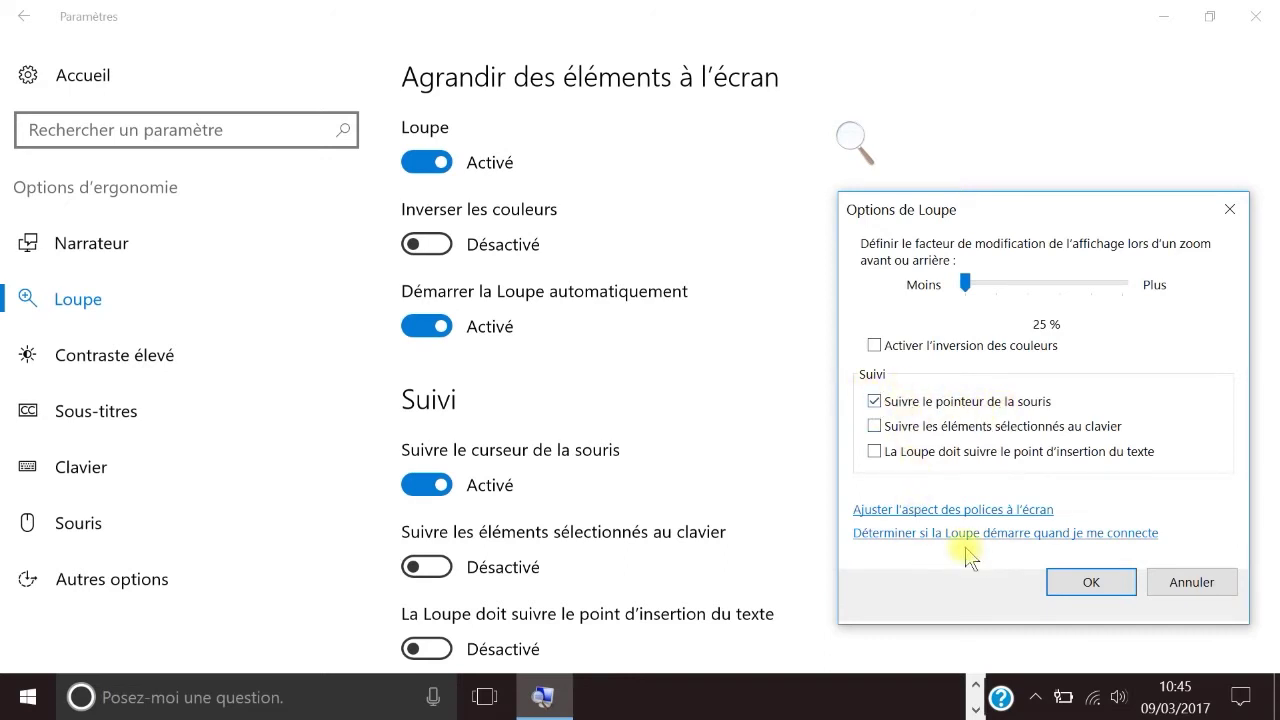
click(1069, 585)
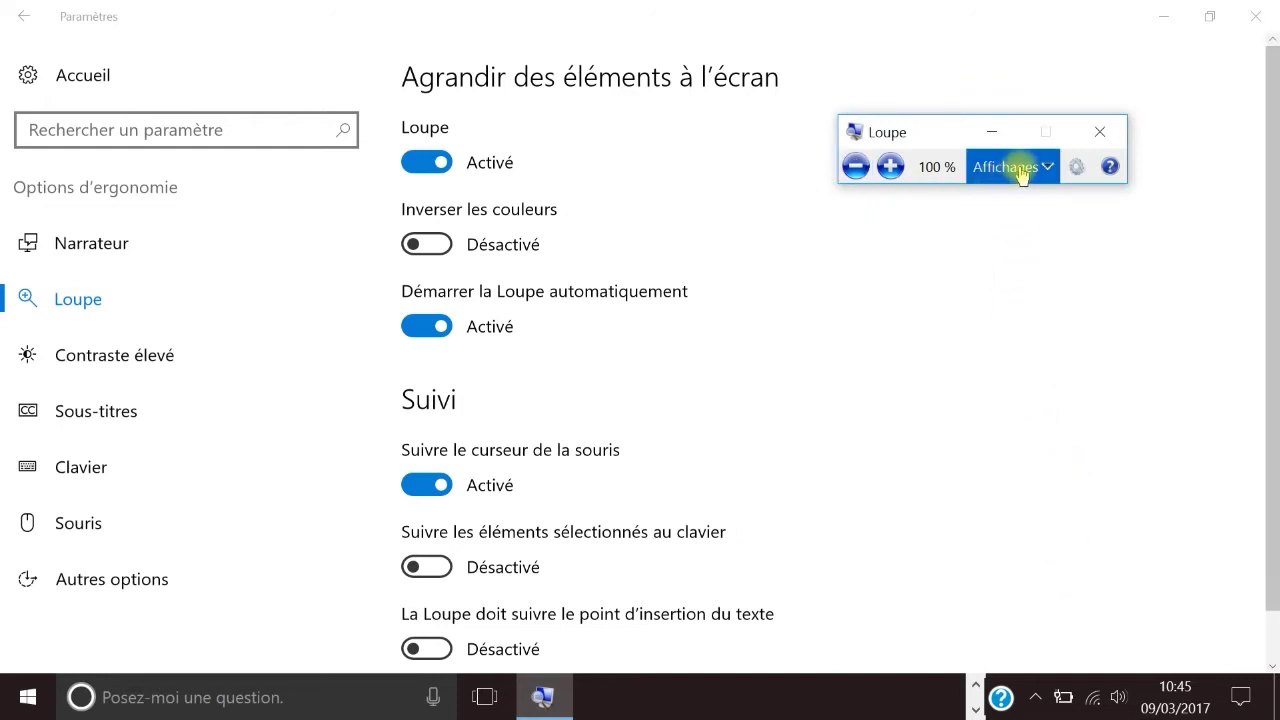
Step: Choose the Plein écran view for the Loupe and raise its magnification to 125 %
click(1020, 170)
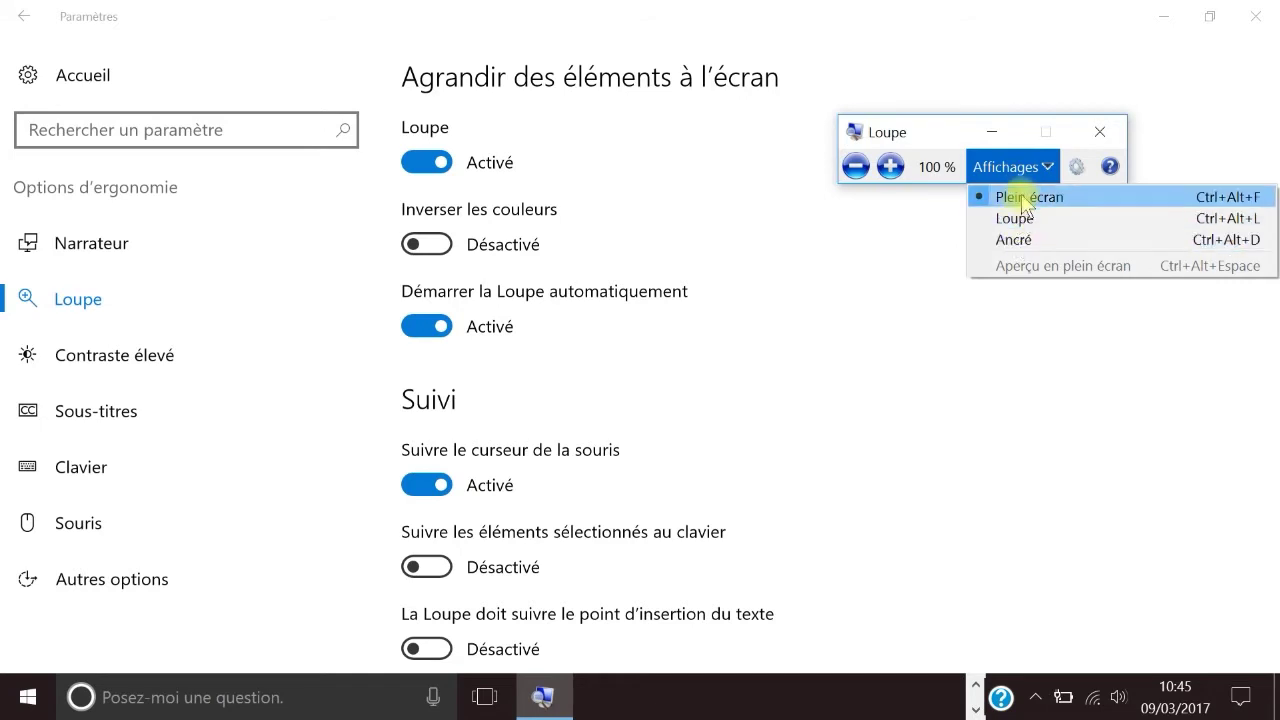
click(1022, 198)
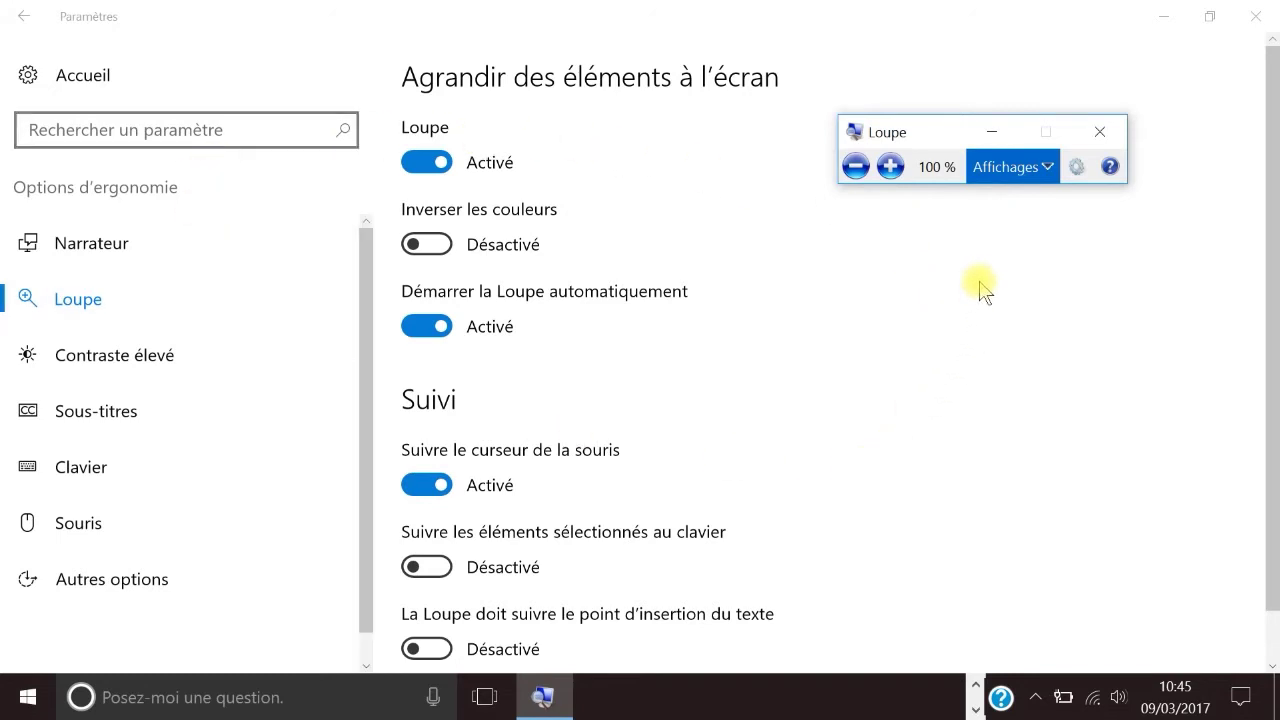
click(893, 167)
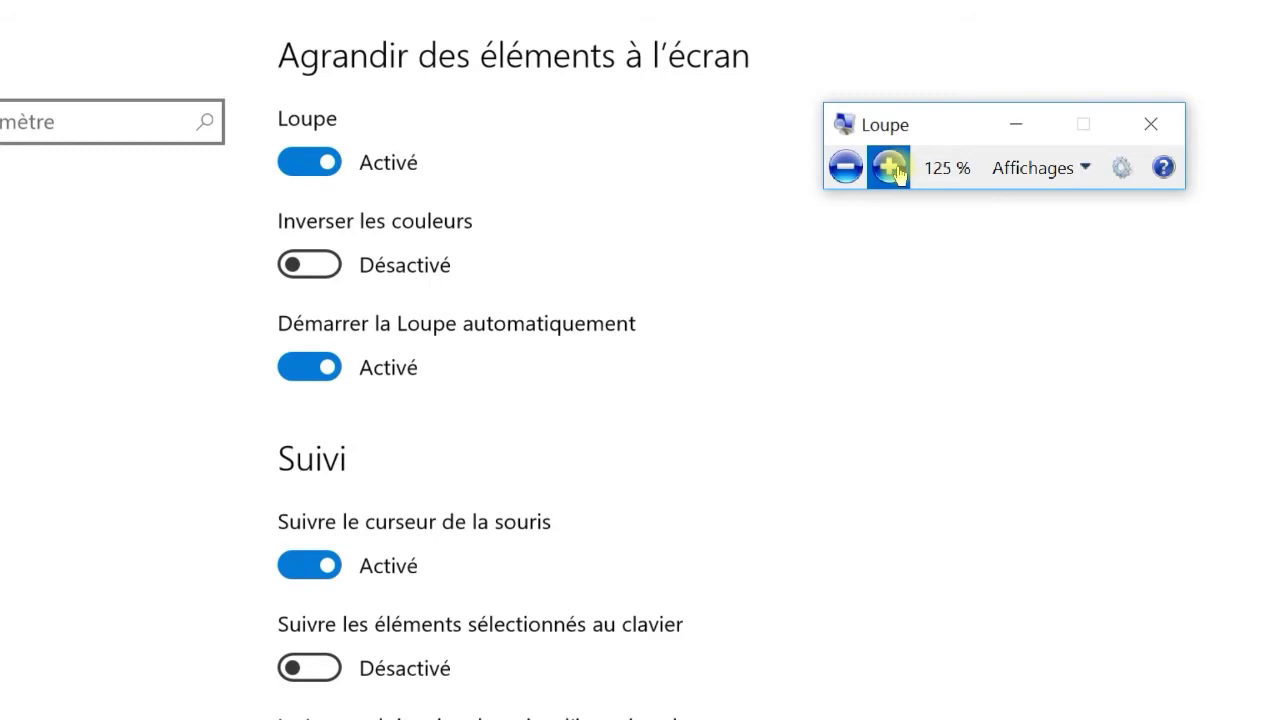
Step: Try Loupe magnifications of 175 %, 100 % and 150 %, then return to 125 %
click(896, 171)
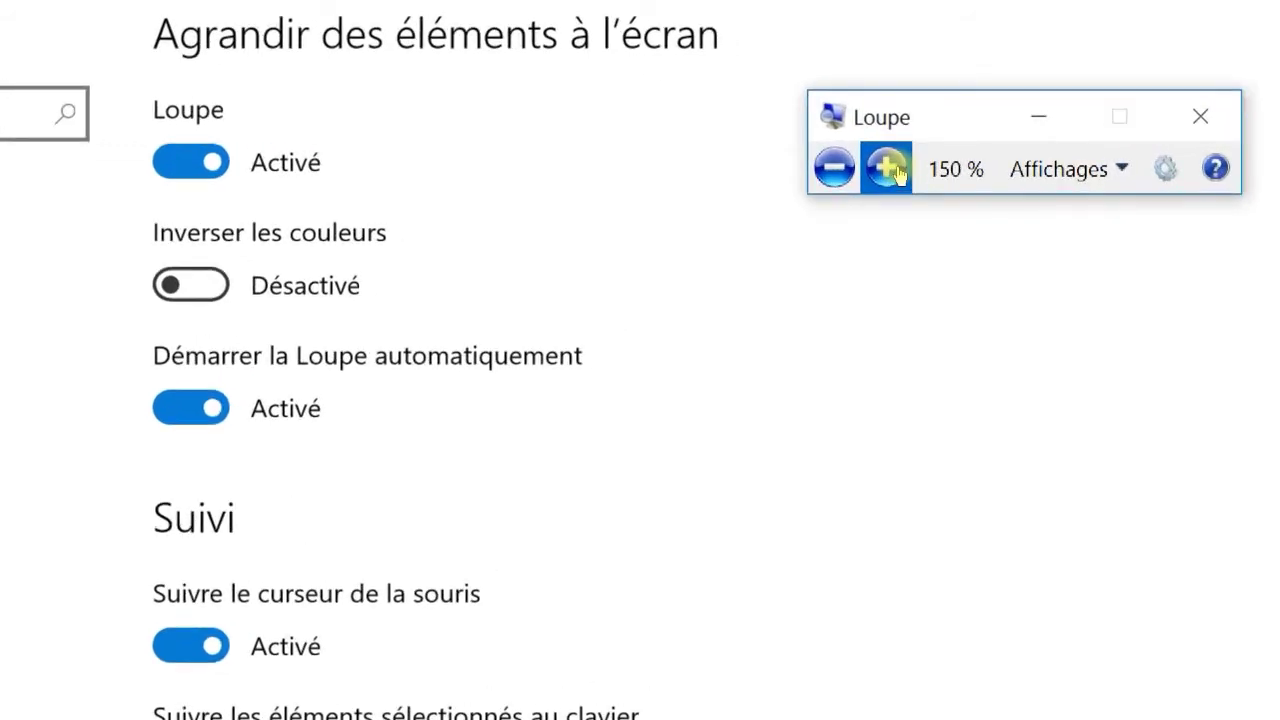
click(893, 170)
click(893, 170)
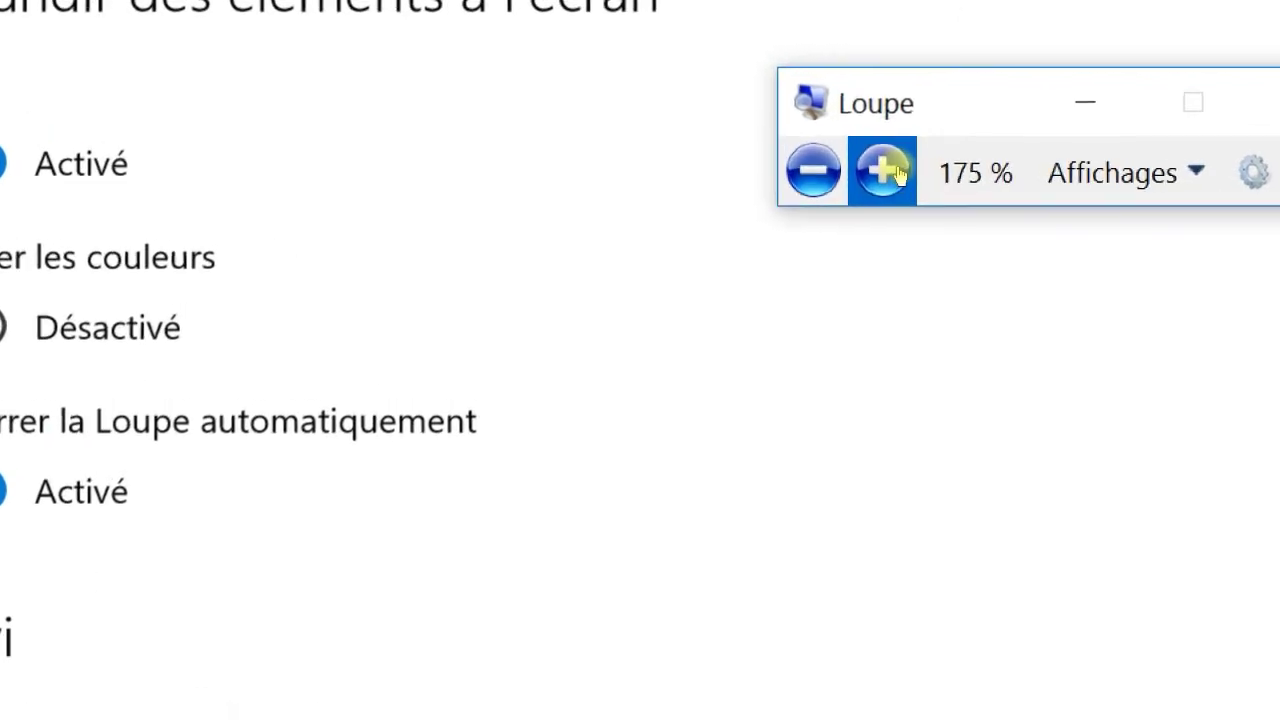
click(846, 170)
click(846, 170)
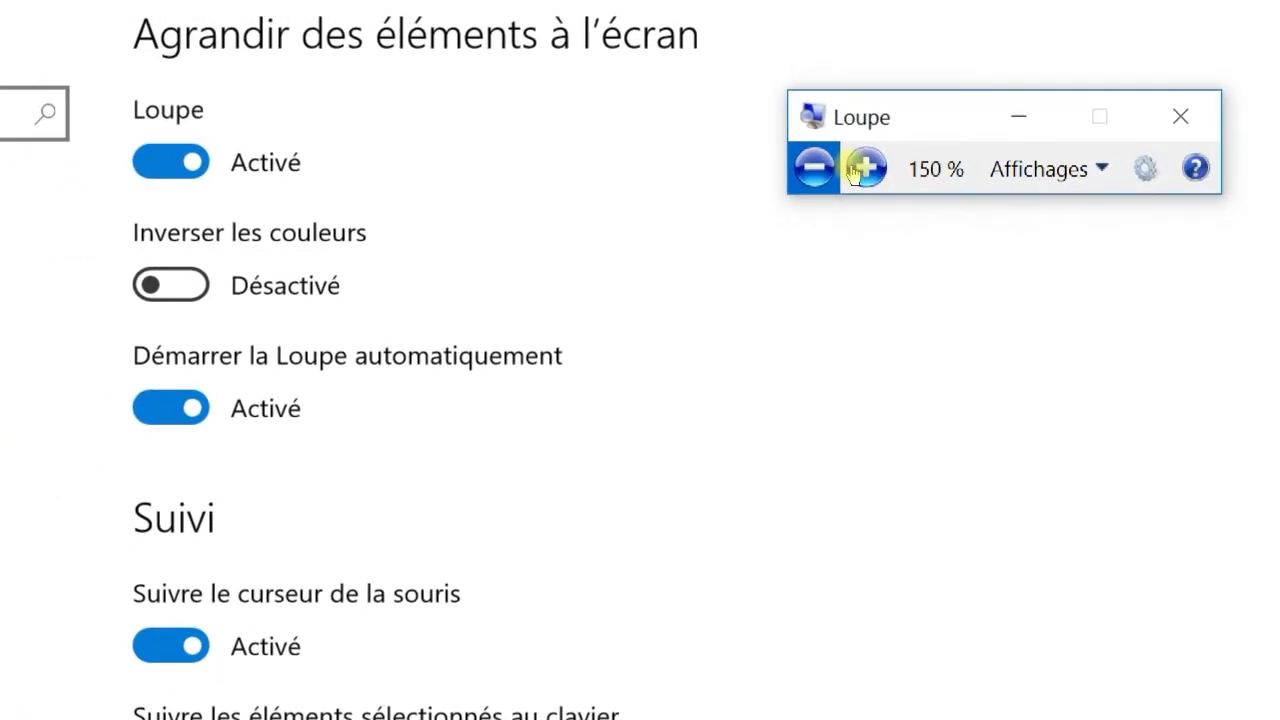
click(855, 172)
click(855, 172)
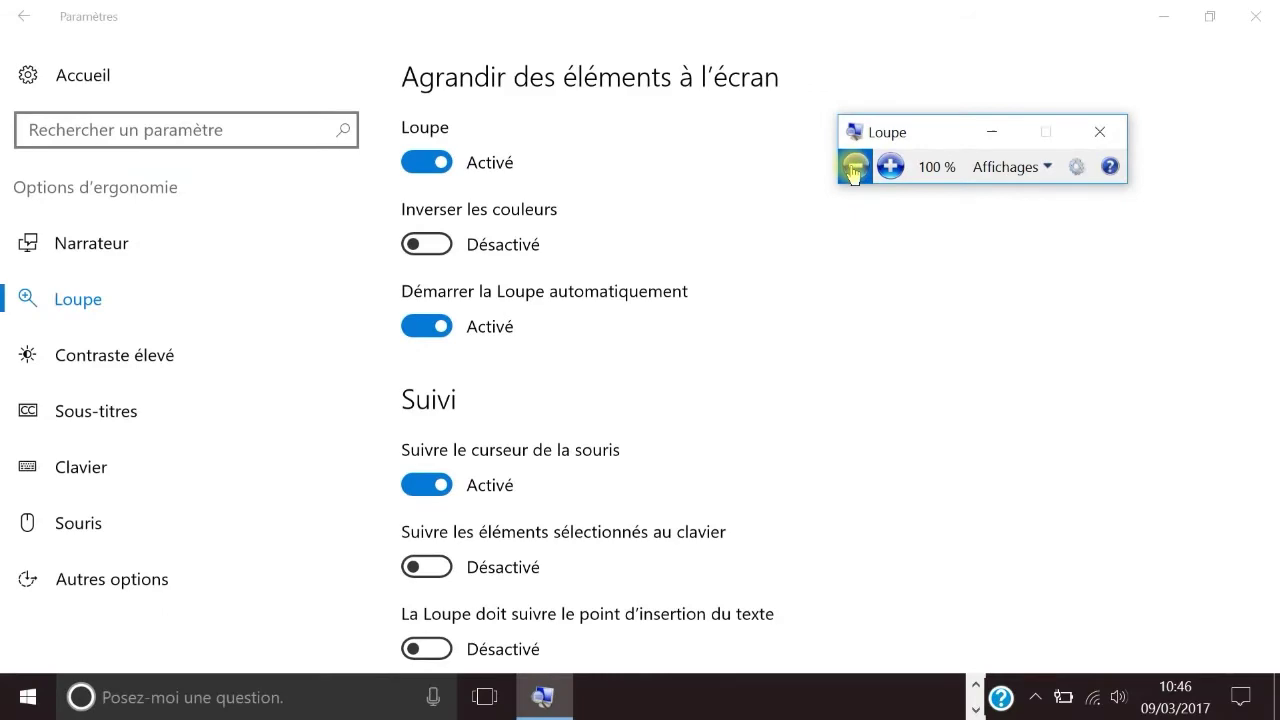
click(890, 170)
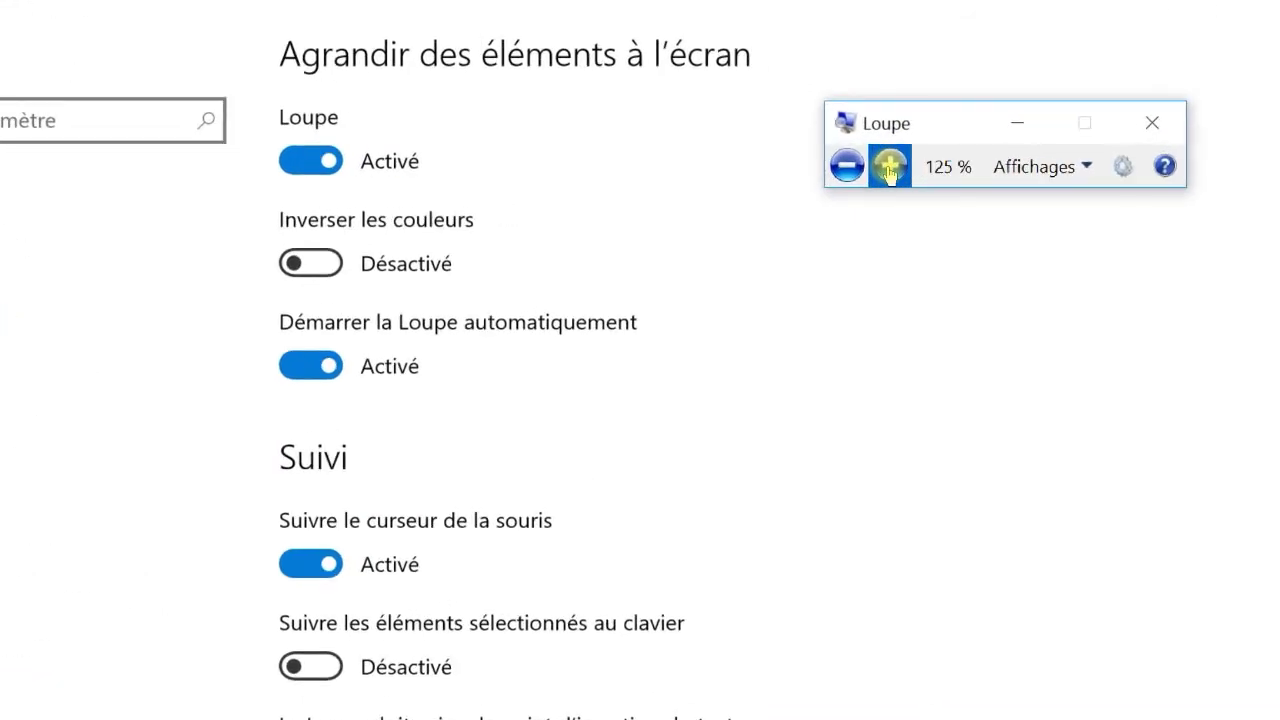
click(890, 170)
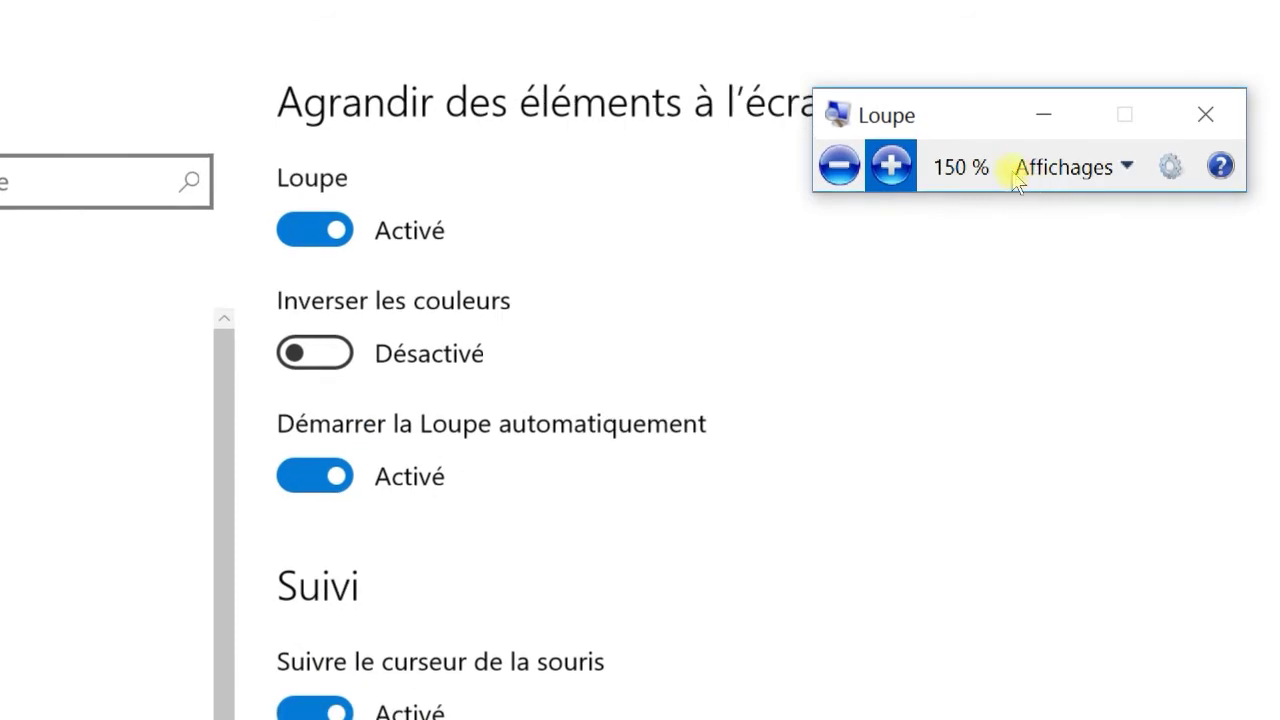
click(838, 165)
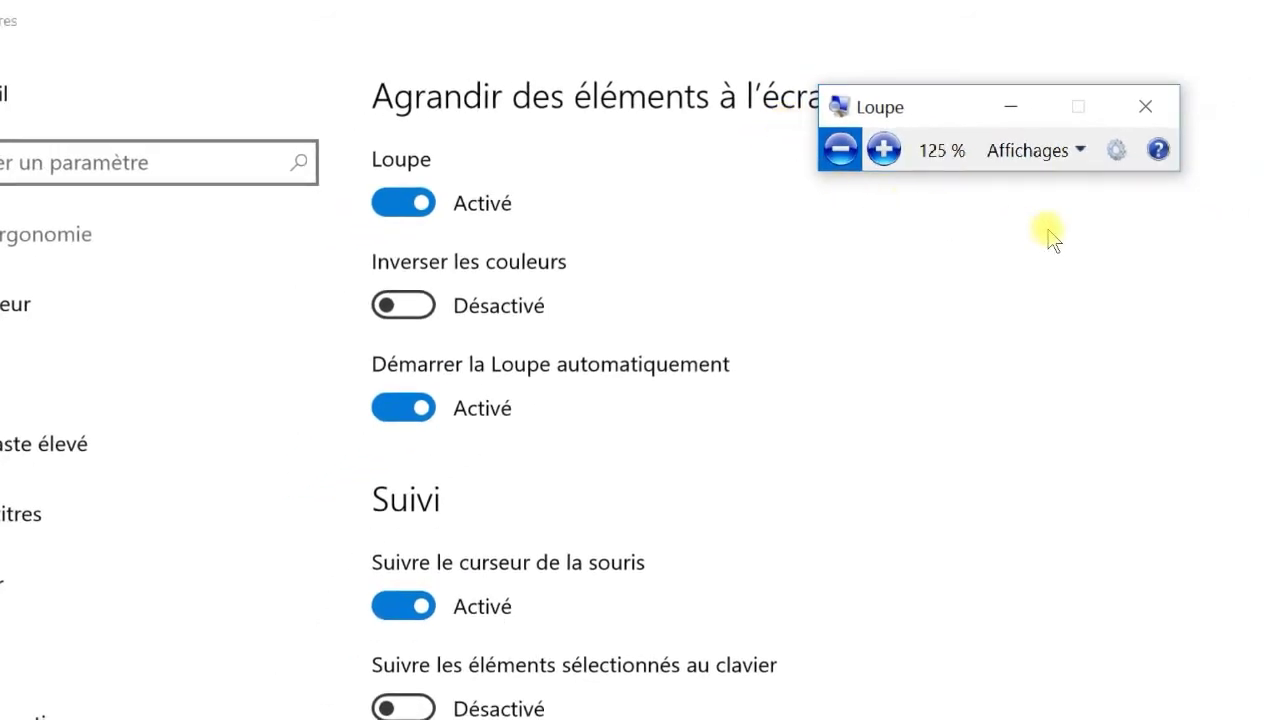
Step: Minimize the settings window and raise the Loupe magnification past 175 % over the Google results page
click(1176, 24)
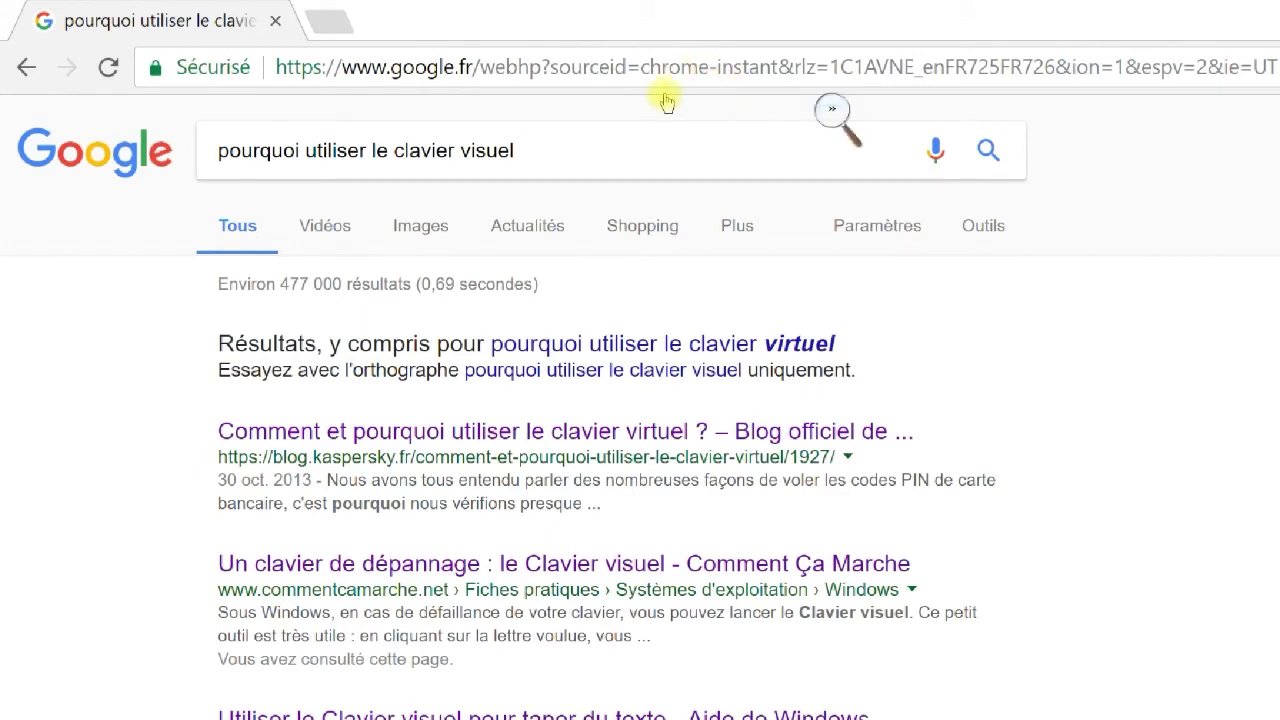
key(super+plus)
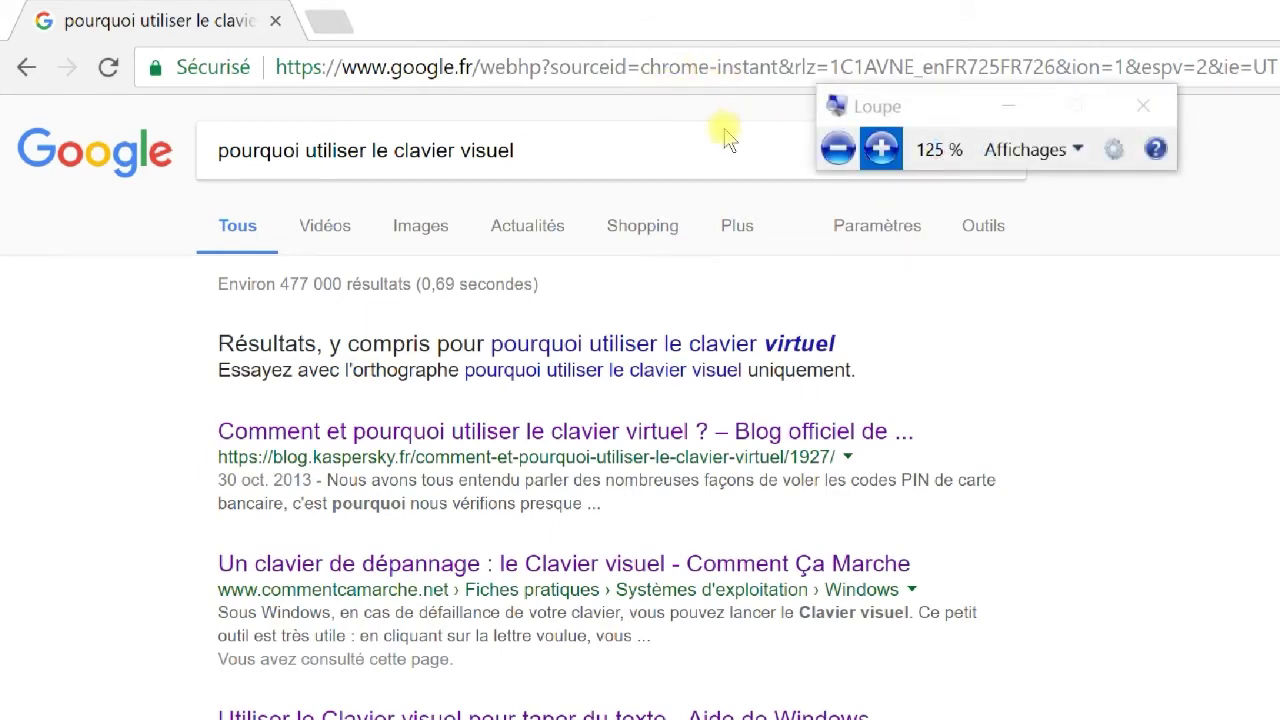
key(super+plus)
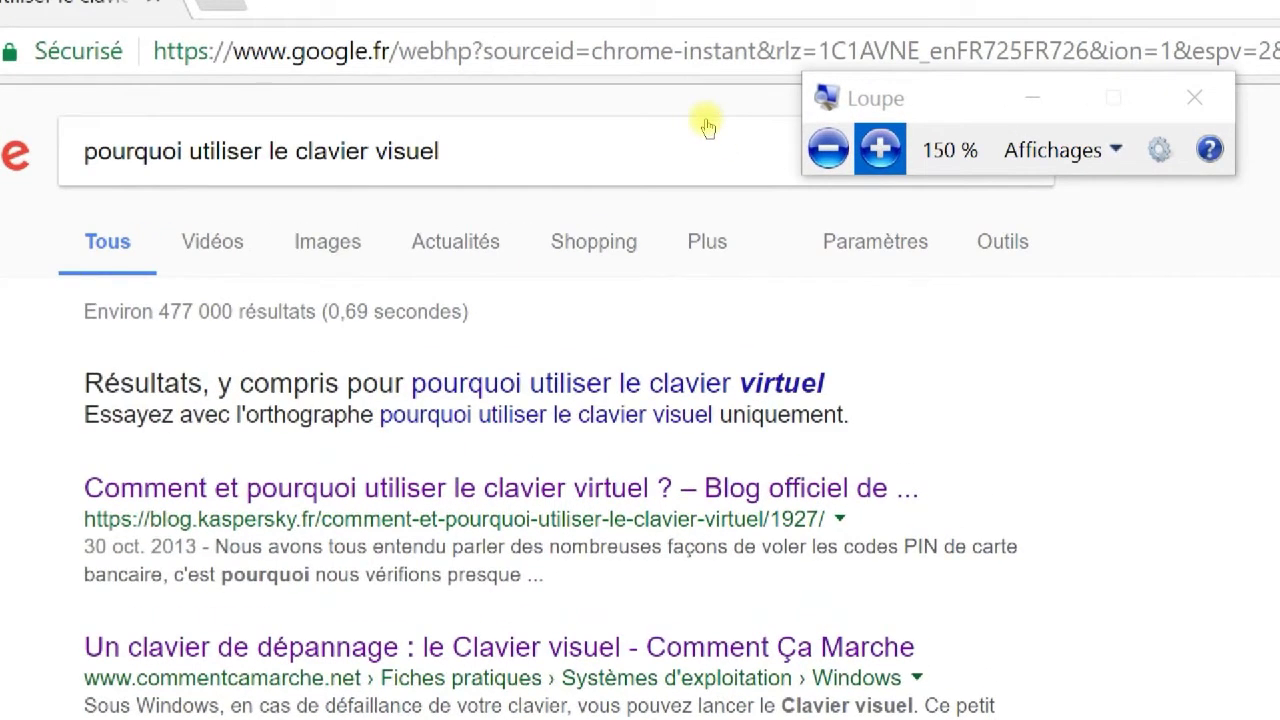
key(super+plus)
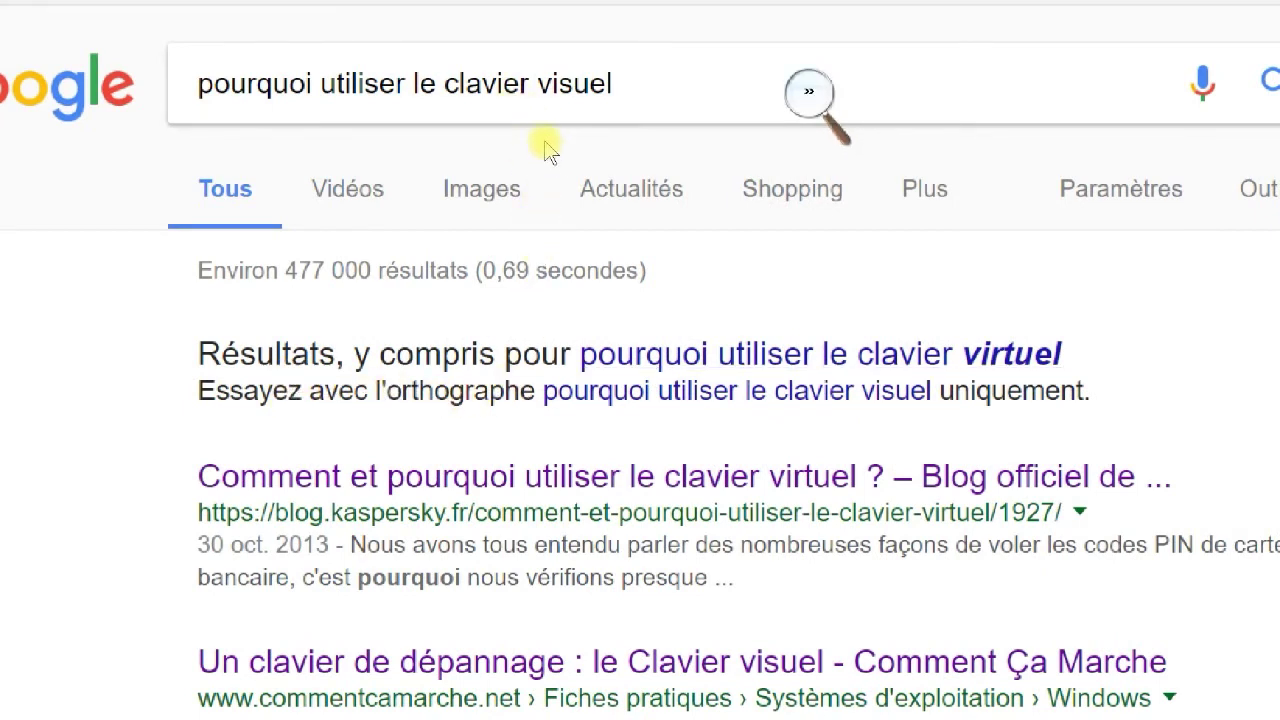
click(528, 135)
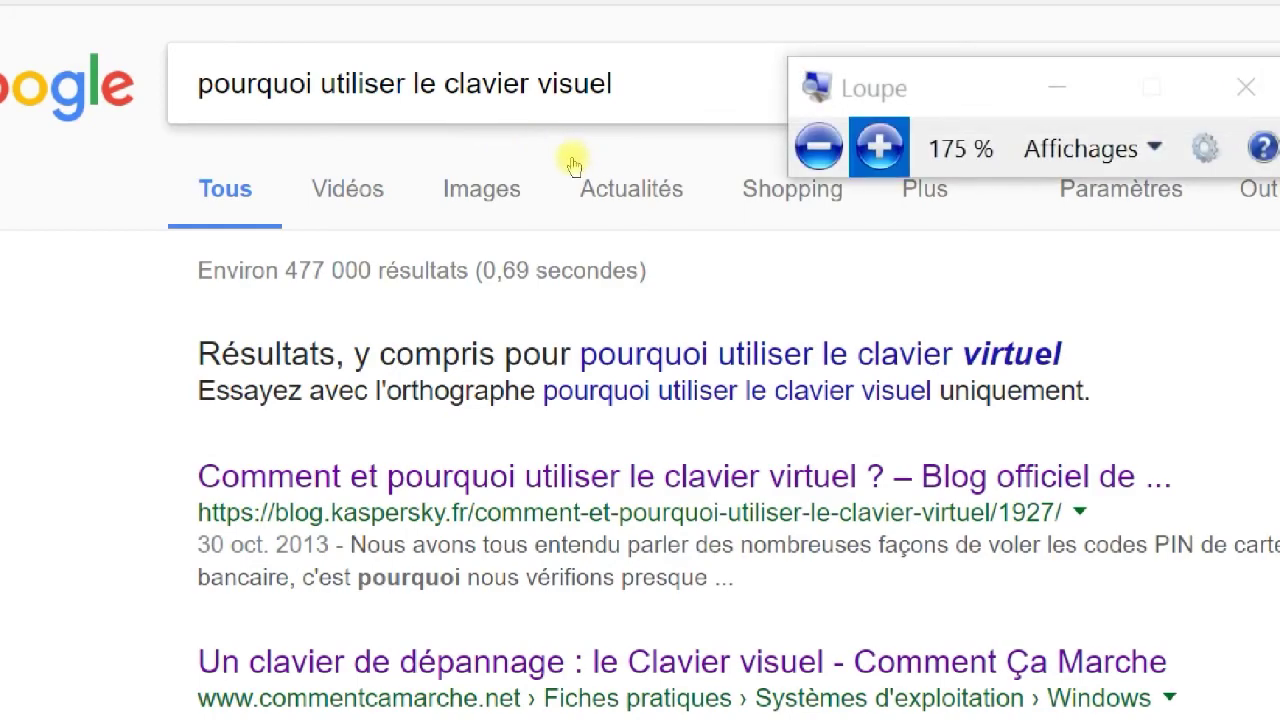
key(super+plus)
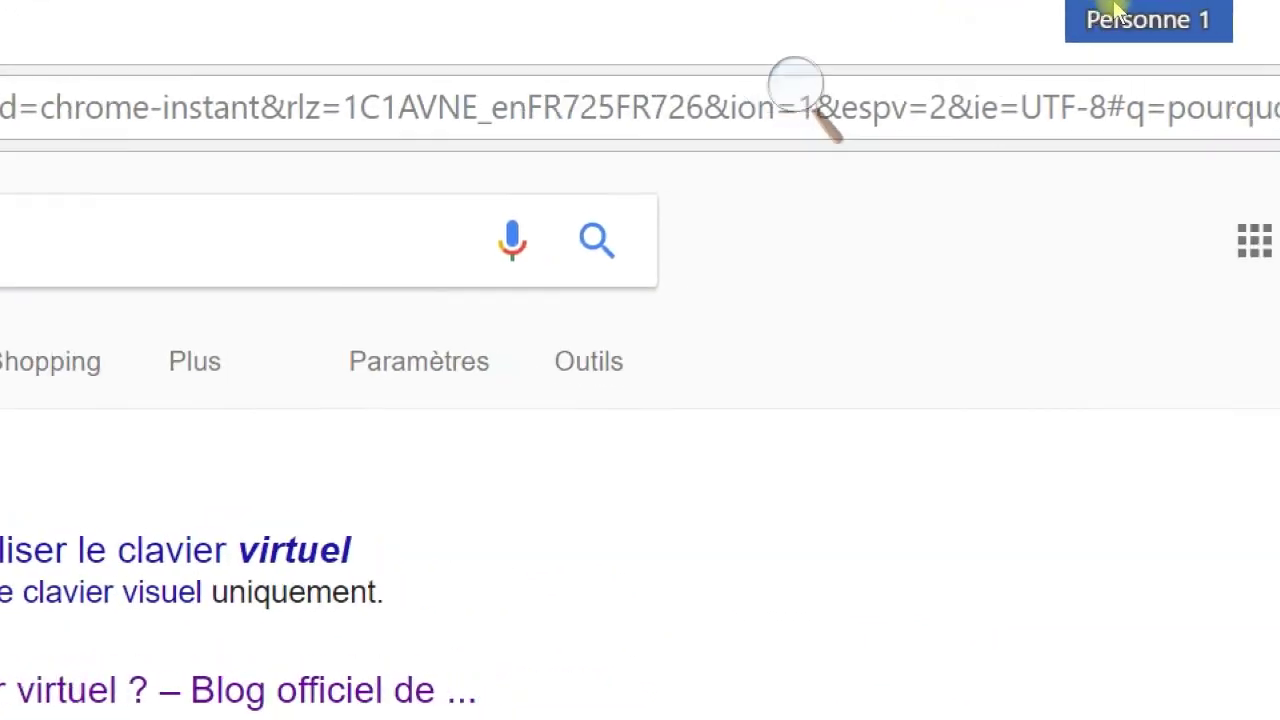
Step: Minimize the browser and lower the Loupe magnification to 100 % on the desktop
click(1140, 22)
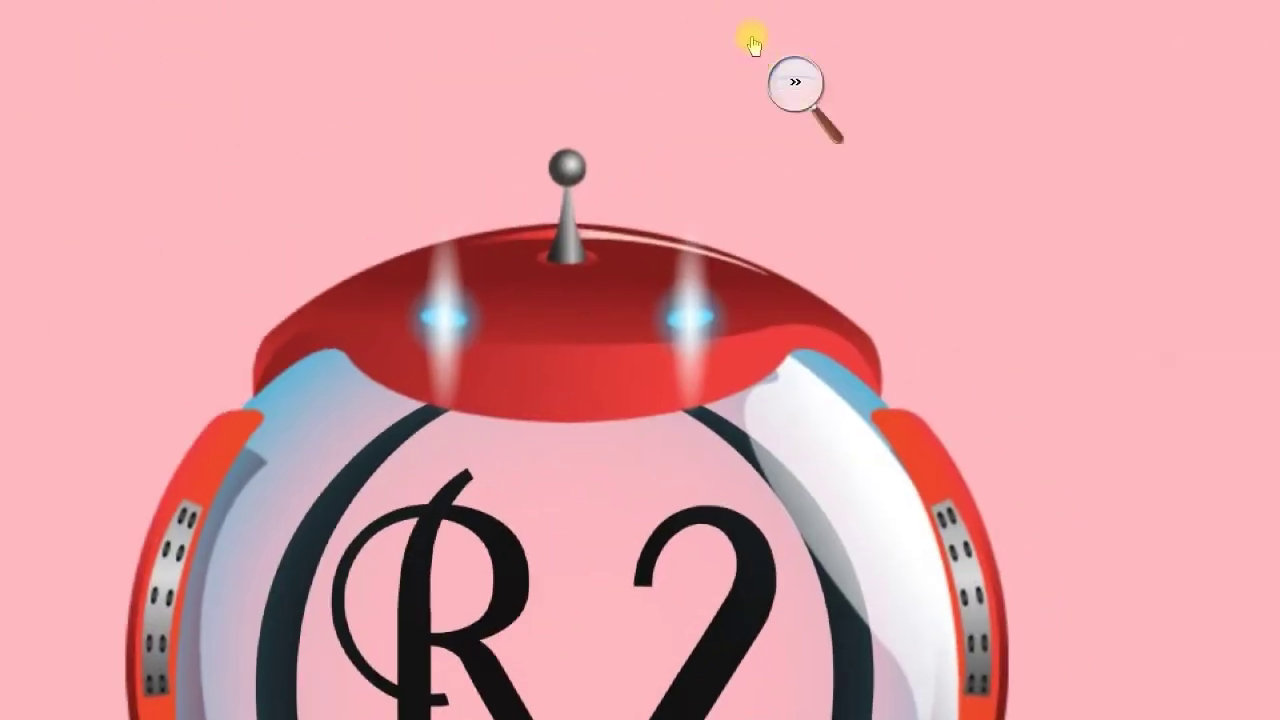
click(752, 42)
key(super+minus)
key(super+minus)
key(super+minus)
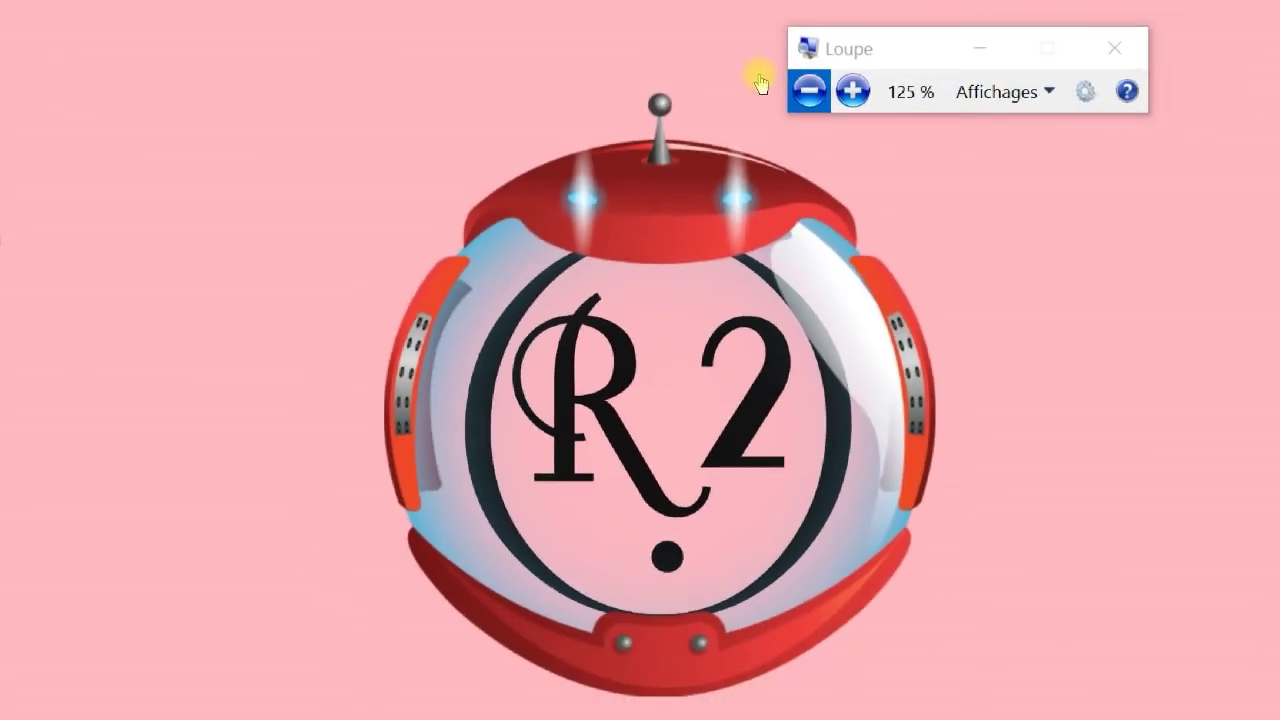
key(super+minus)
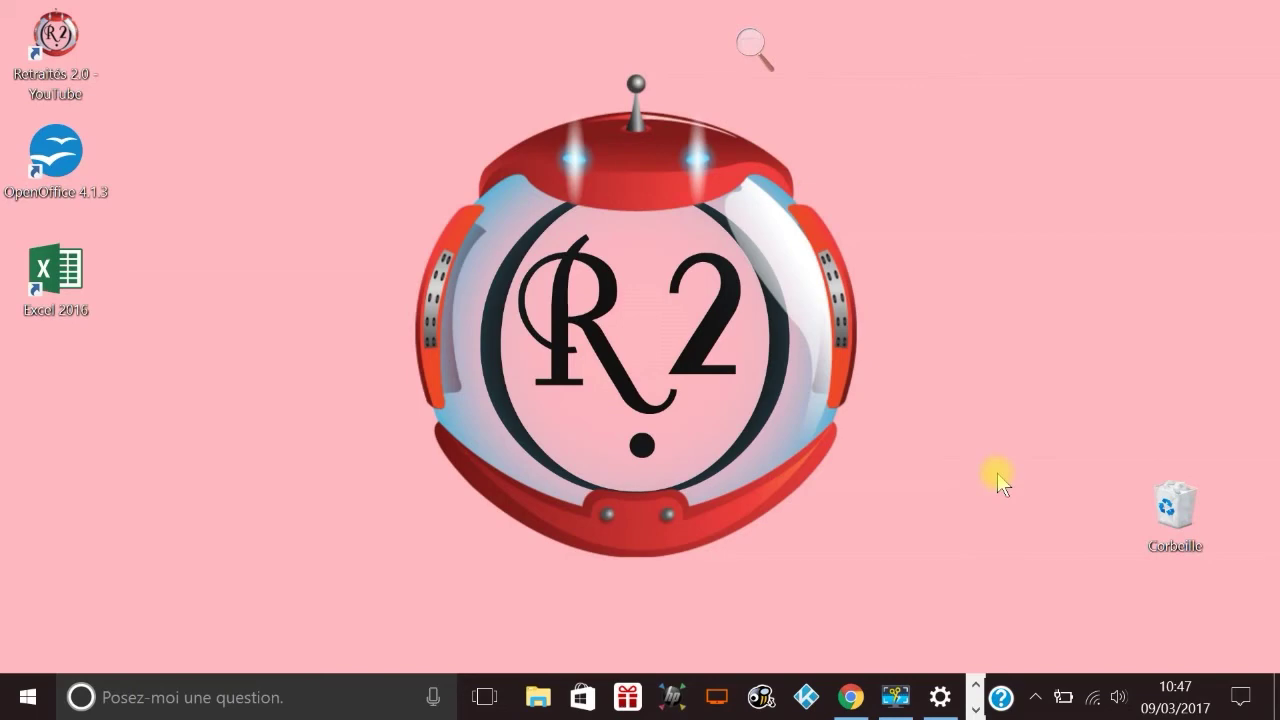
Step: Return to the Loupe settings, turn the Loupe off and close the settings window
click(940, 697)
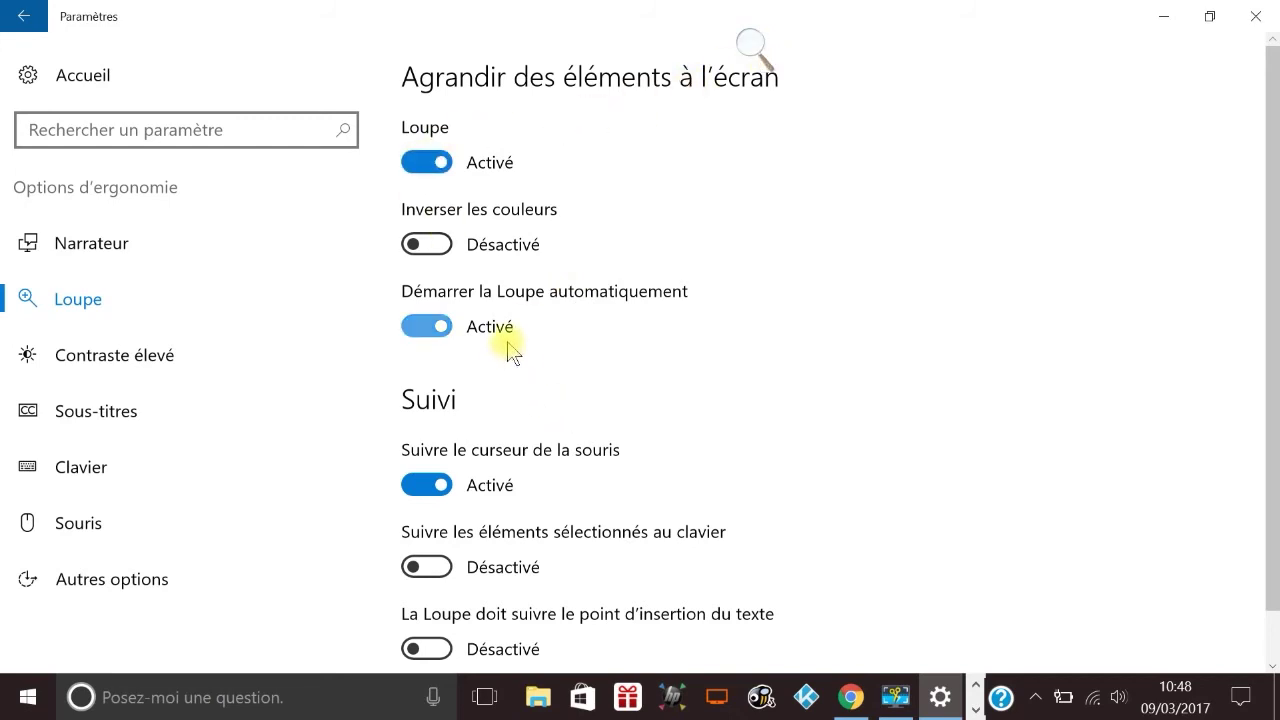
click(428, 164)
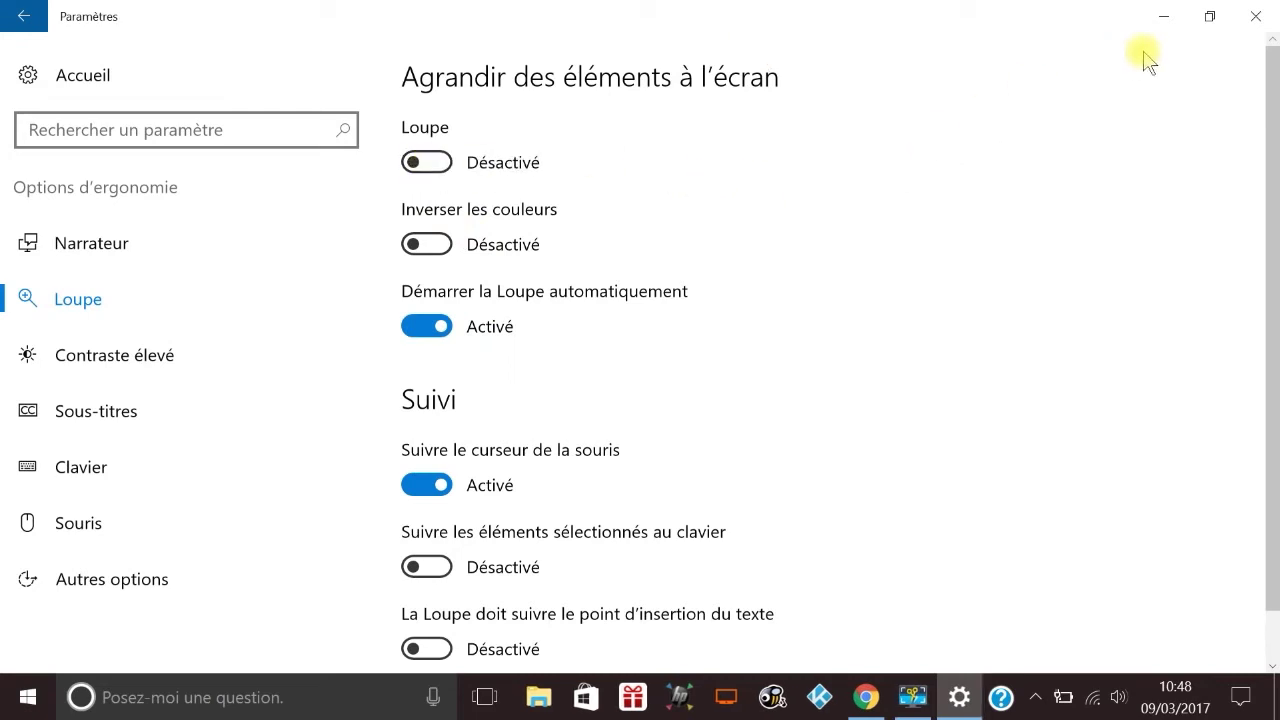
click(1262, 22)
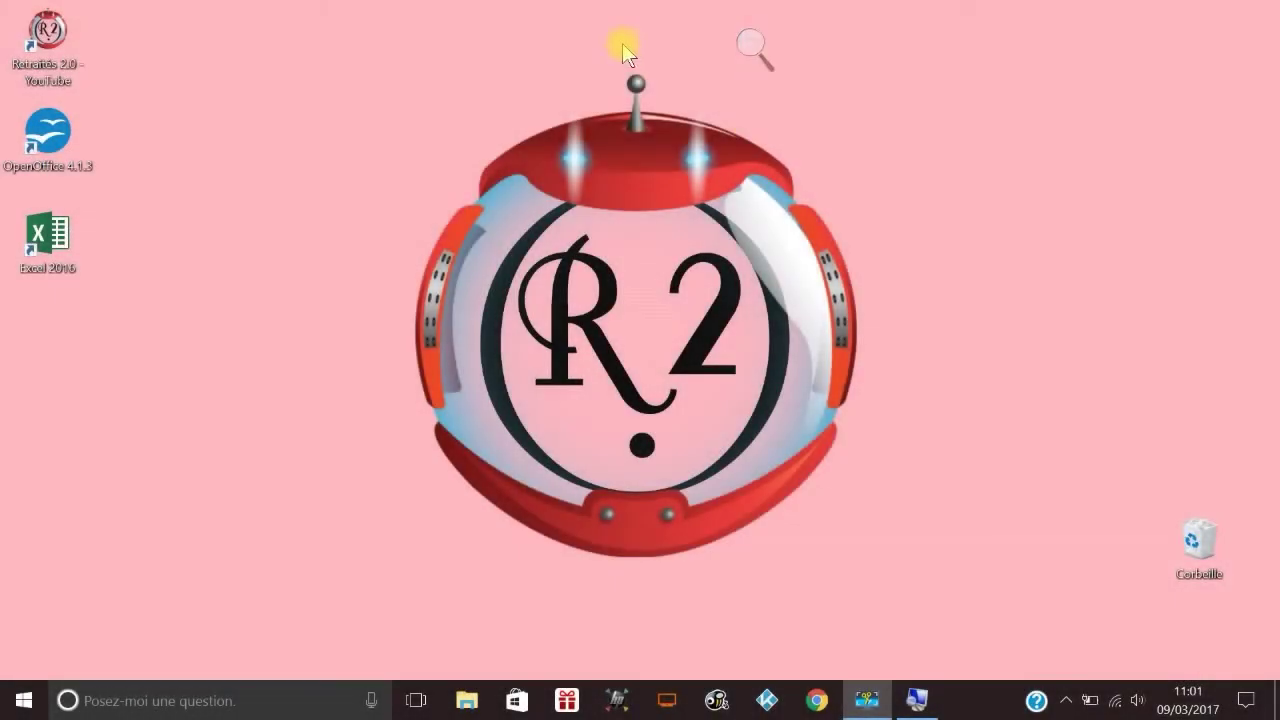
Step: Reveal the Loupe controls on the desktop, try magnifications from 125 % upward, and return to 100 %
click(745, 45)
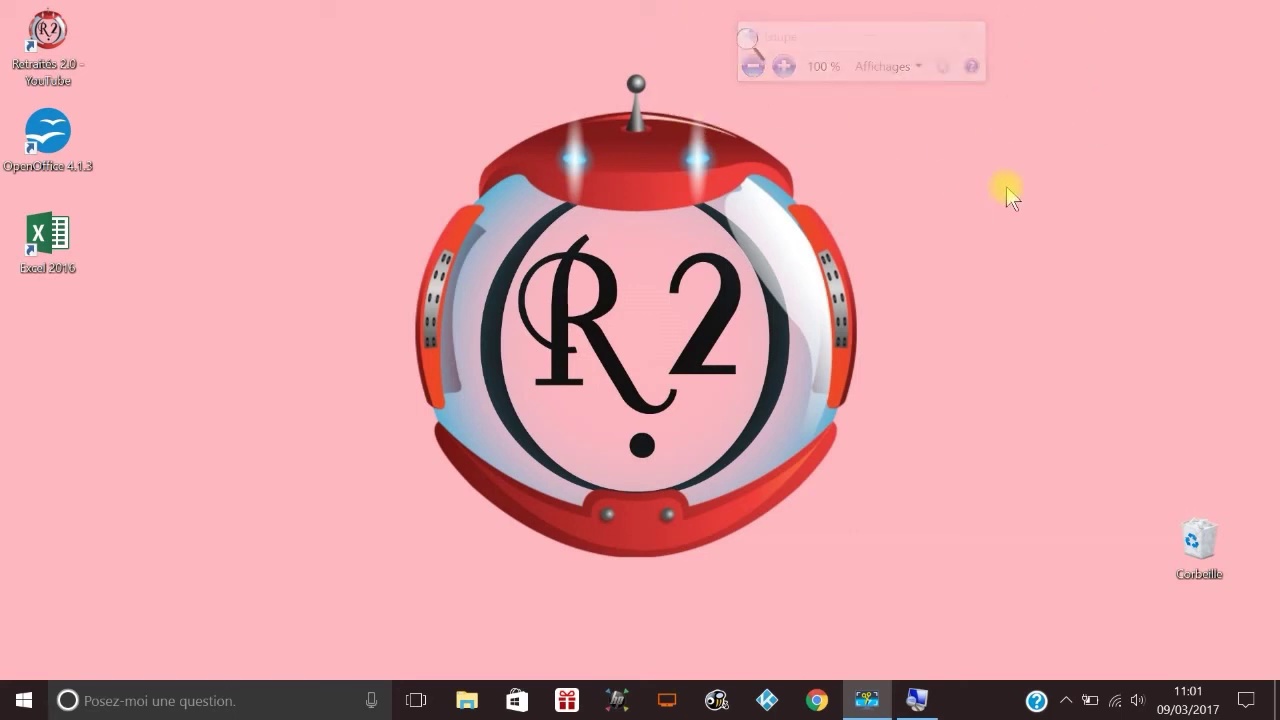
click(748, 42)
click(783, 67)
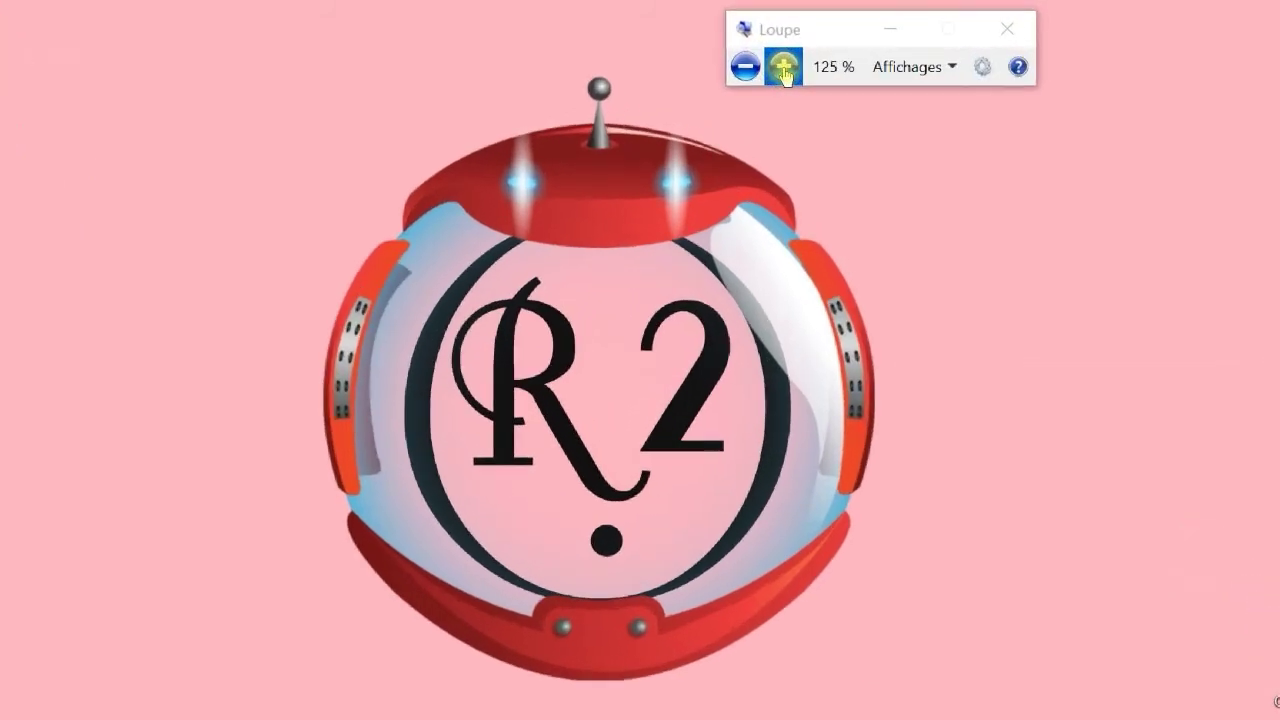
click(783, 67)
click(740, 67)
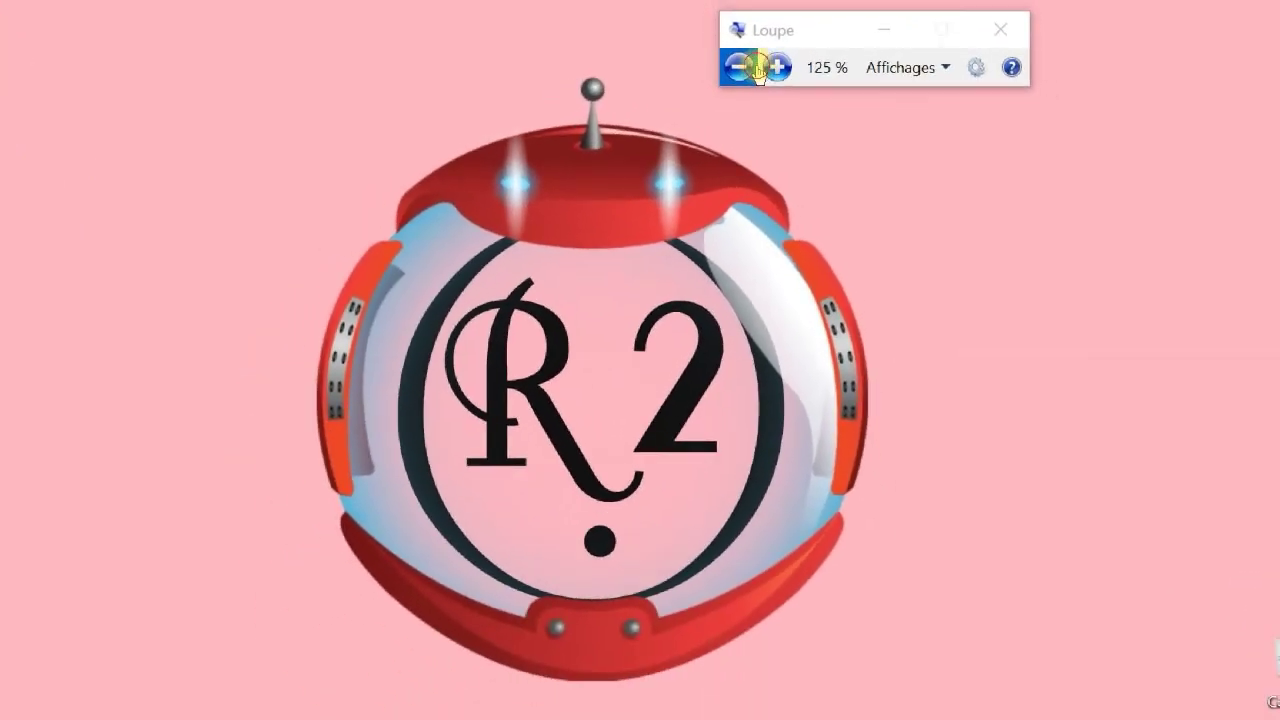
click(740, 67)
Step: Open Google Chrome and raise the Loupe magnification to 150 %
click(828, 706)
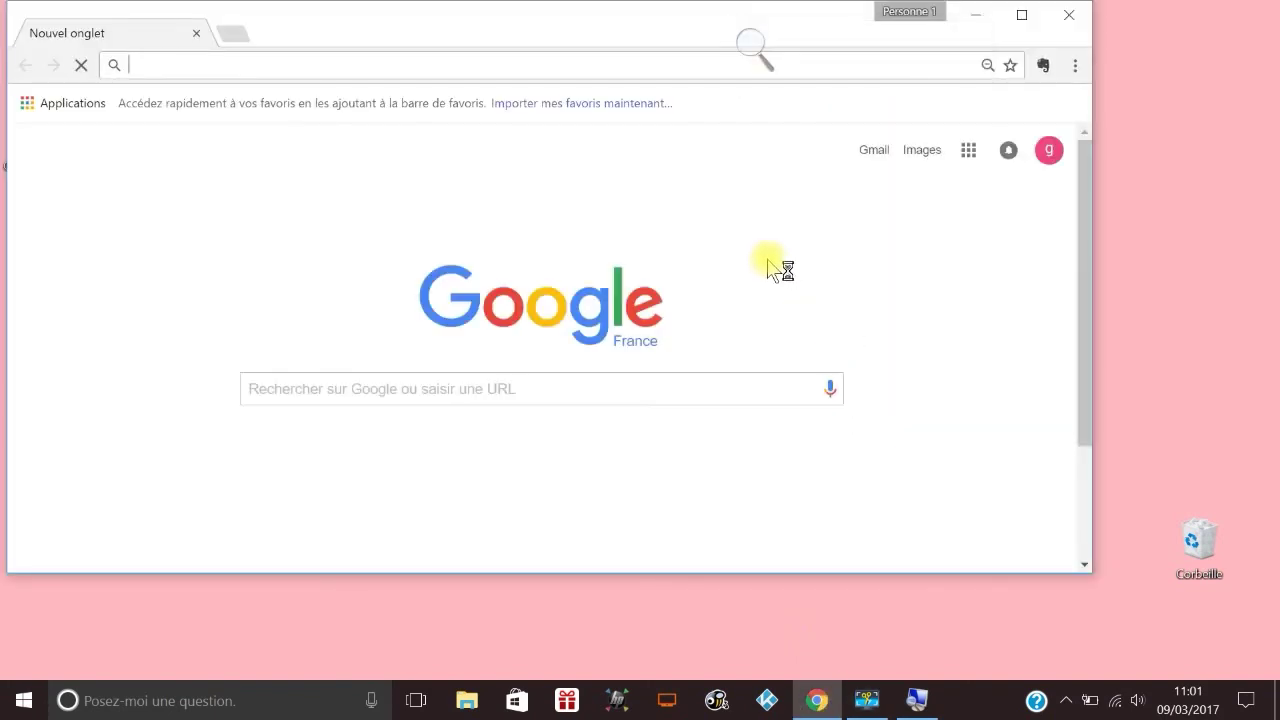
click(752, 48)
click(784, 66)
click(784, 66)
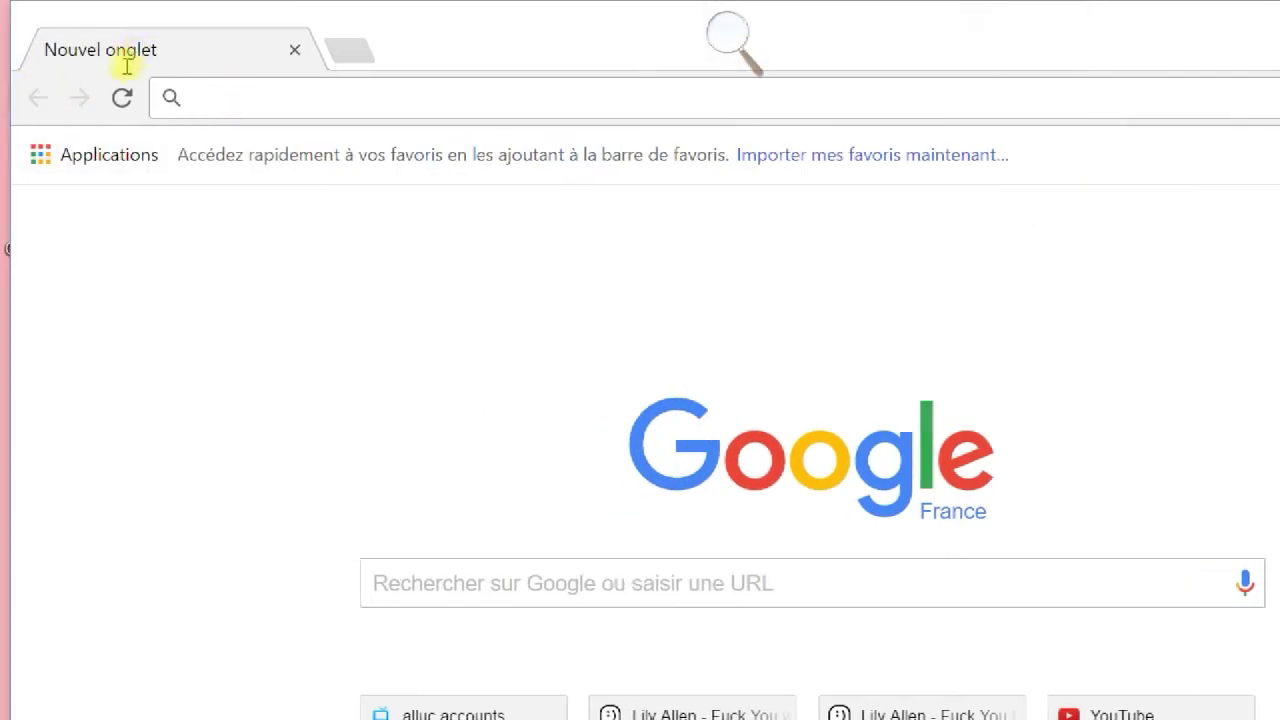
Step: Search Google for "produit scalaire" by entering "produ" and choosing the matching suggestion
text(produ)
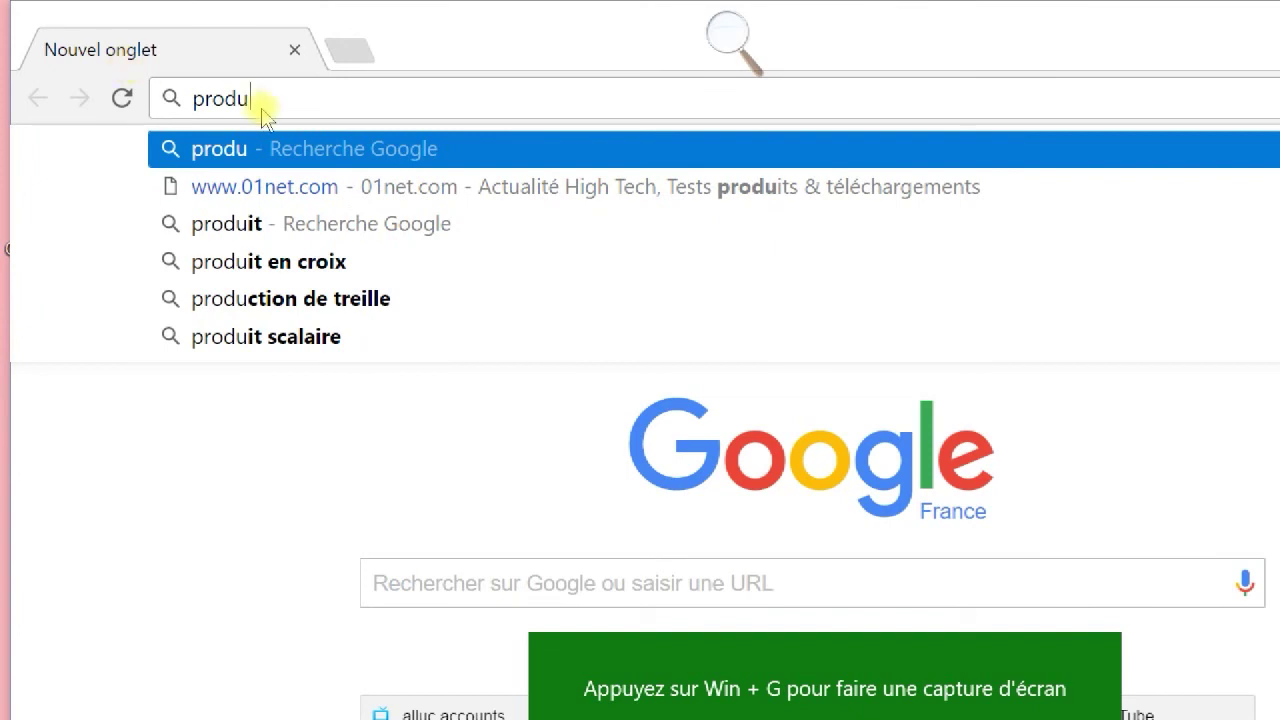
click(196, 234)
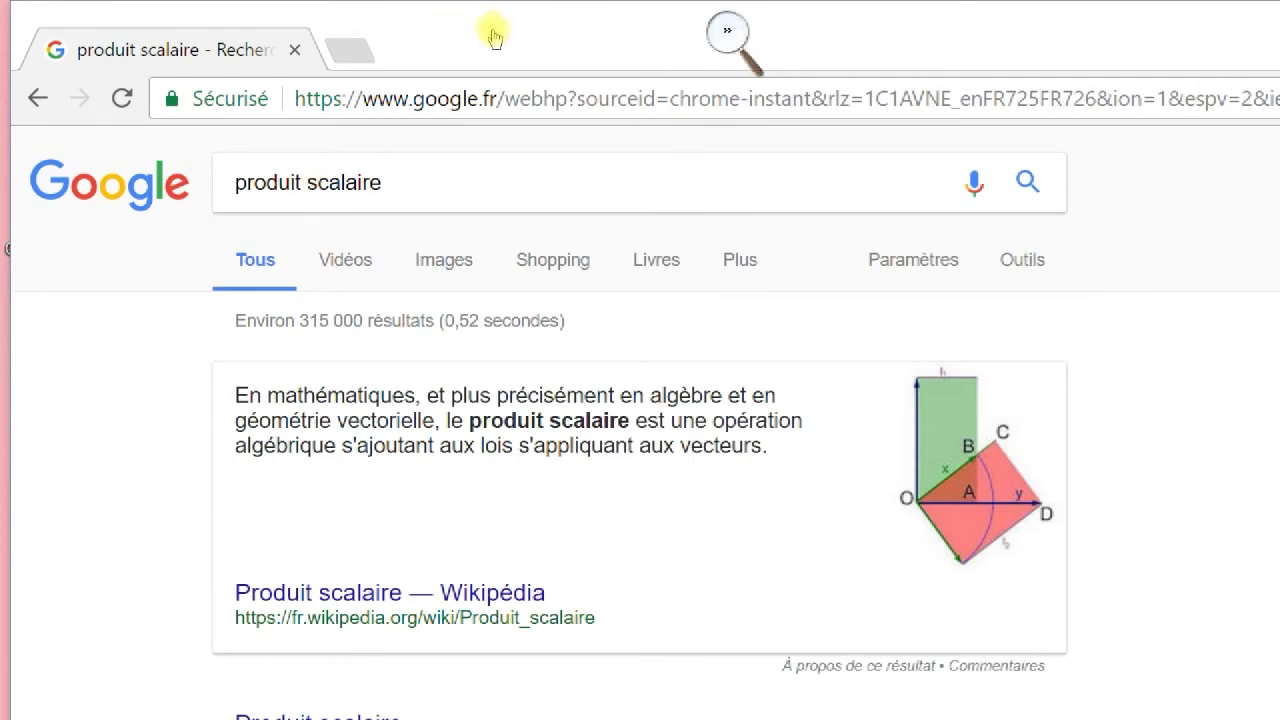
Step: Lower the Loupe magnification to 100 %, then close the Loupe and the browser
key(super+plus)
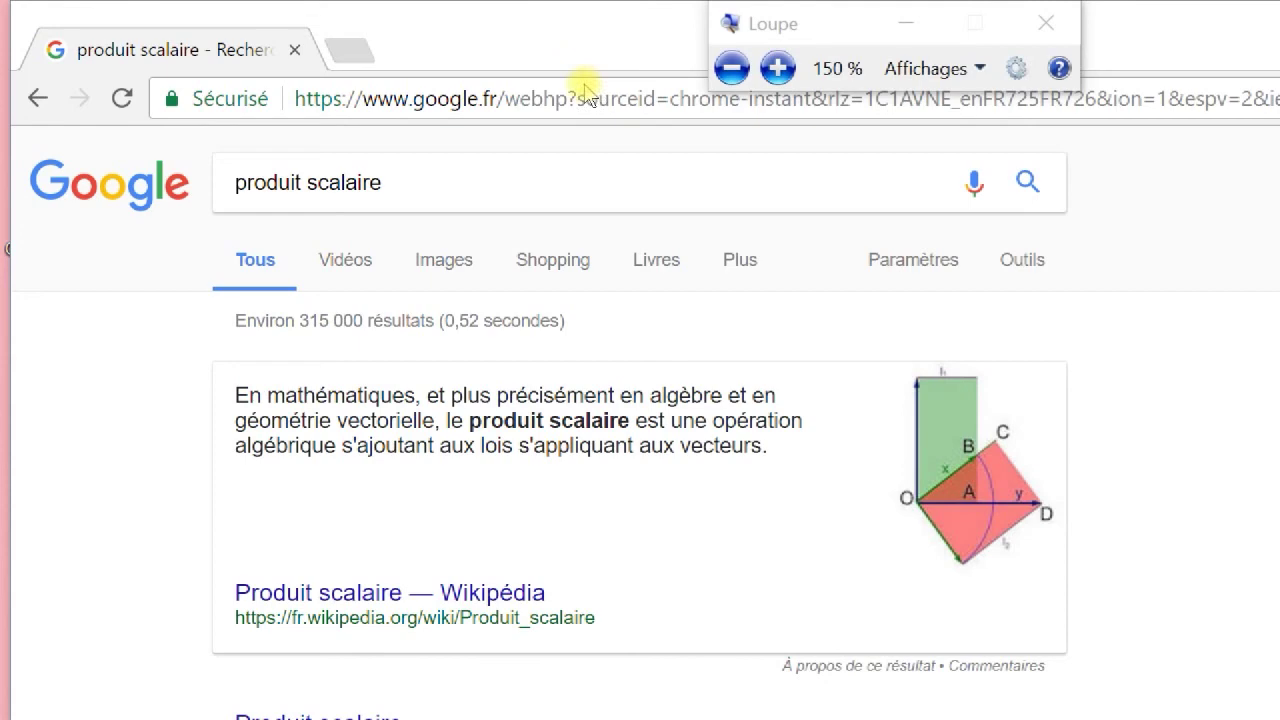
key(super+minus)
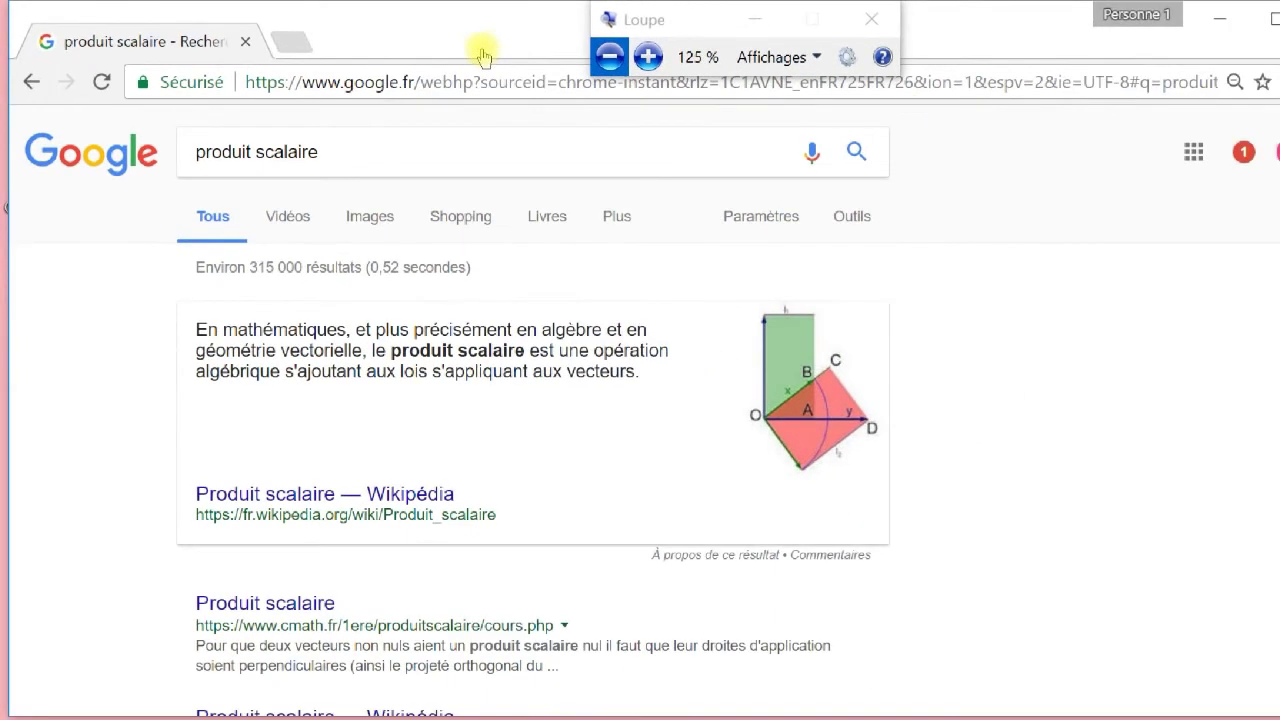
key(super+minus)
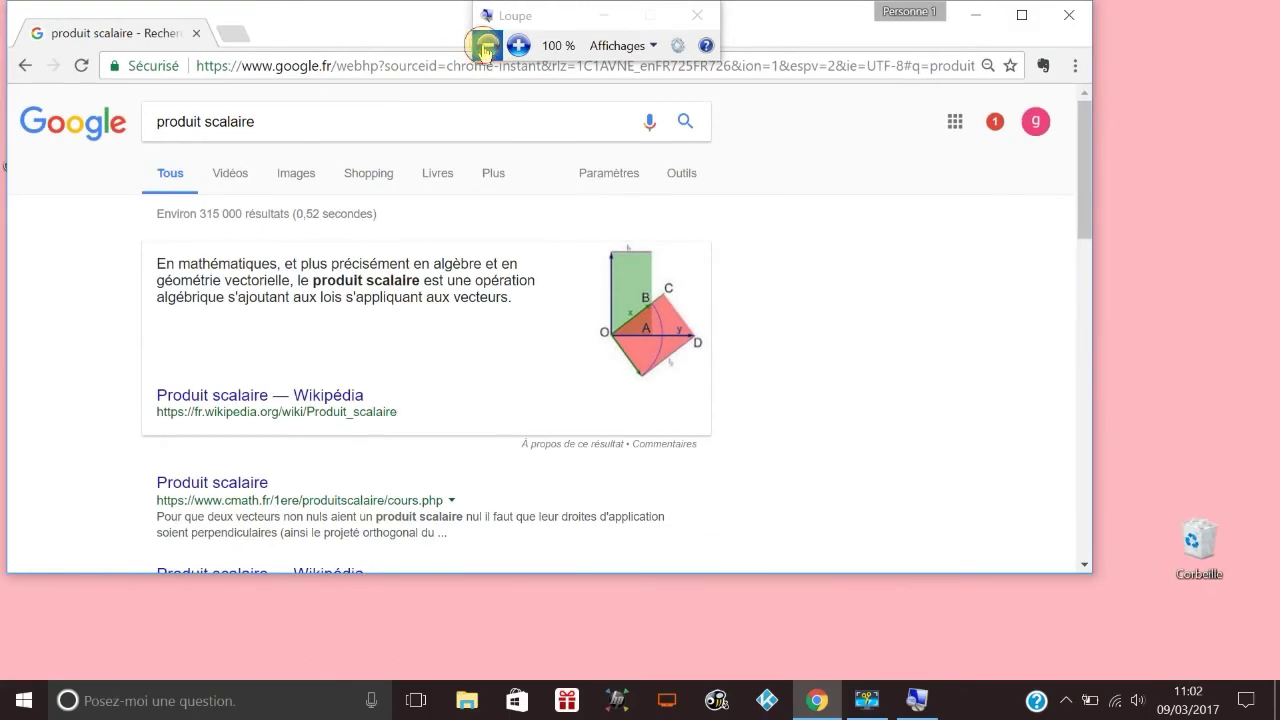
click(704, 15)
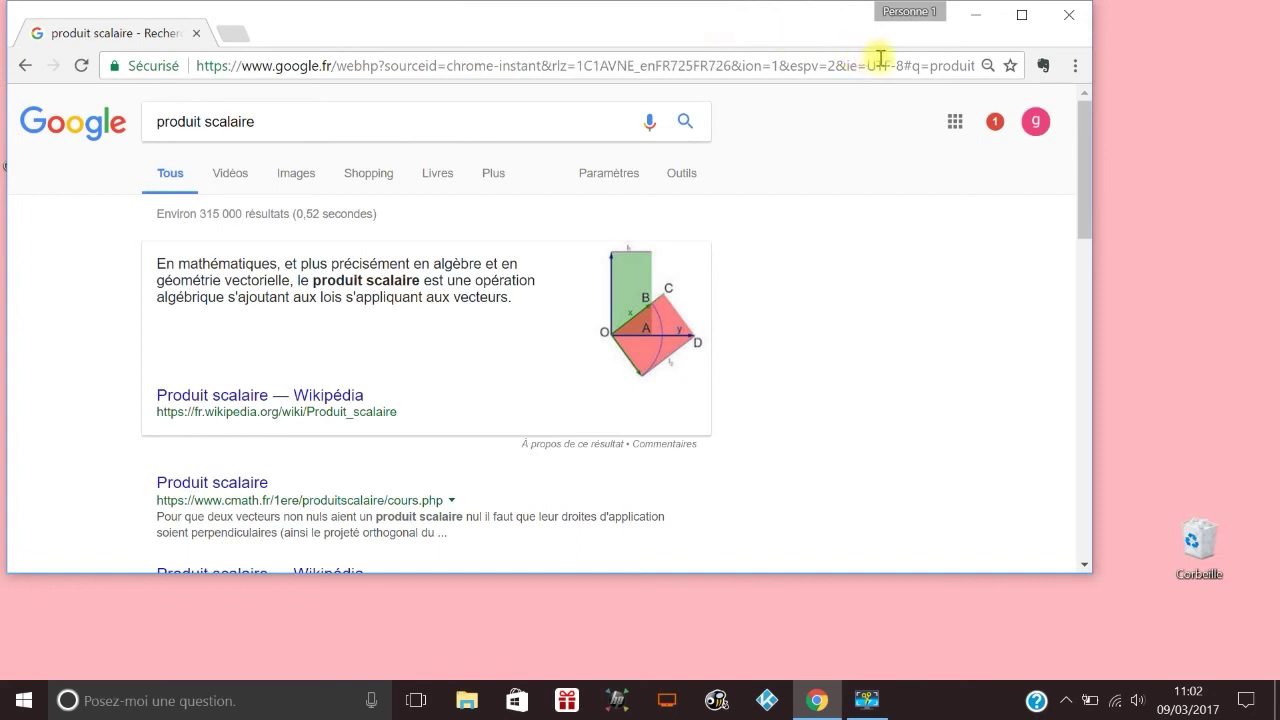
click(1066, 18)
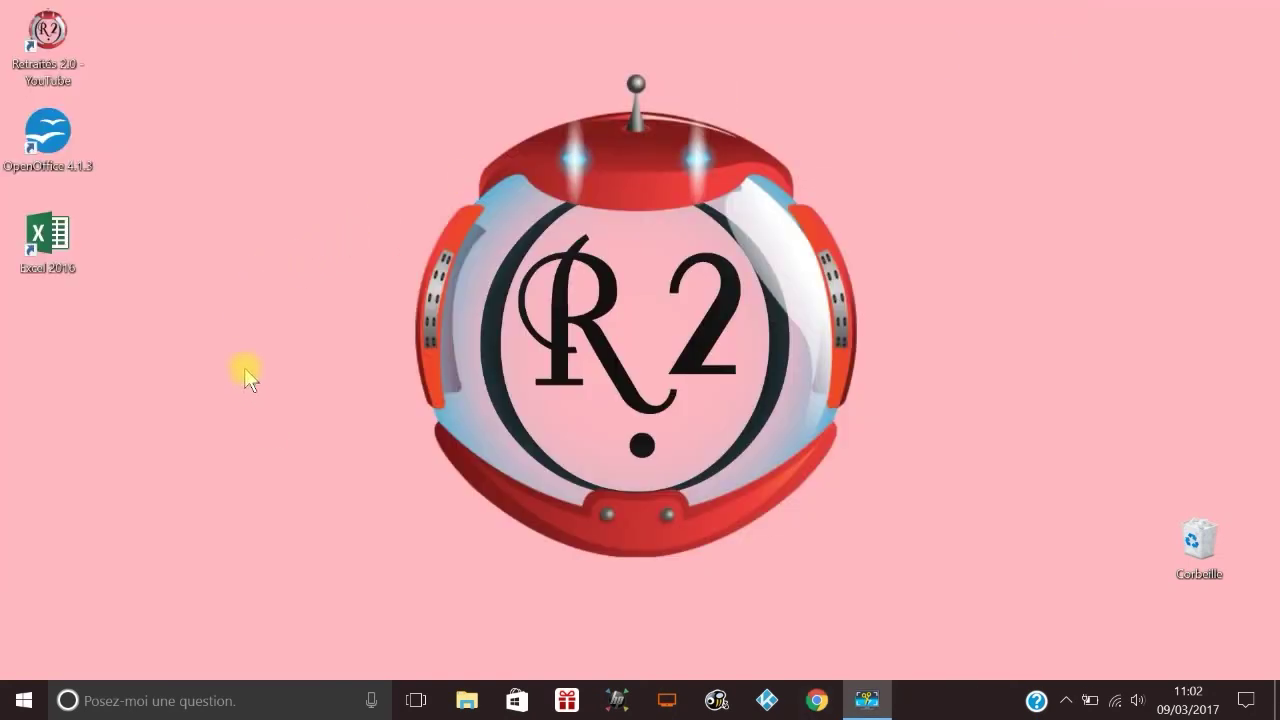
Step: Open the Retraités 2.0 YouTube channel from its desktop shortcut and open the video "Mon budget sur Excel"
double_click(32, 50)
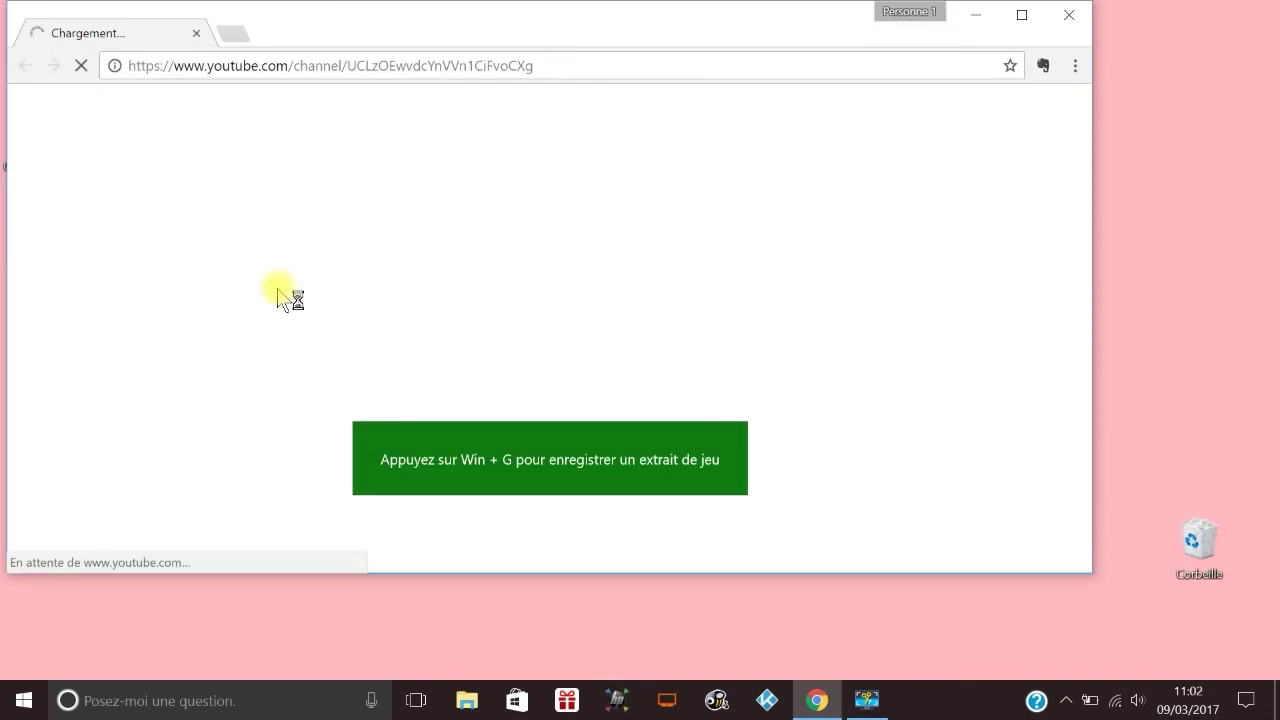
scroll(650, 368, down, 3)
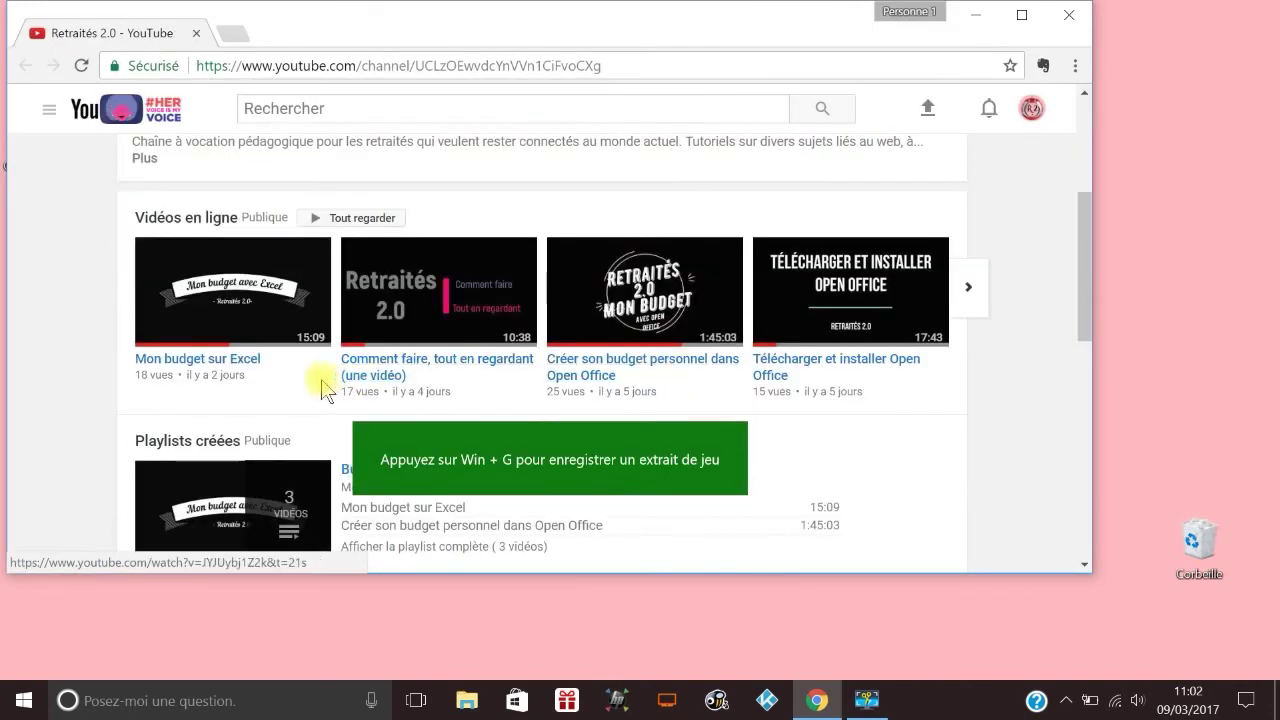
click(206, 362)
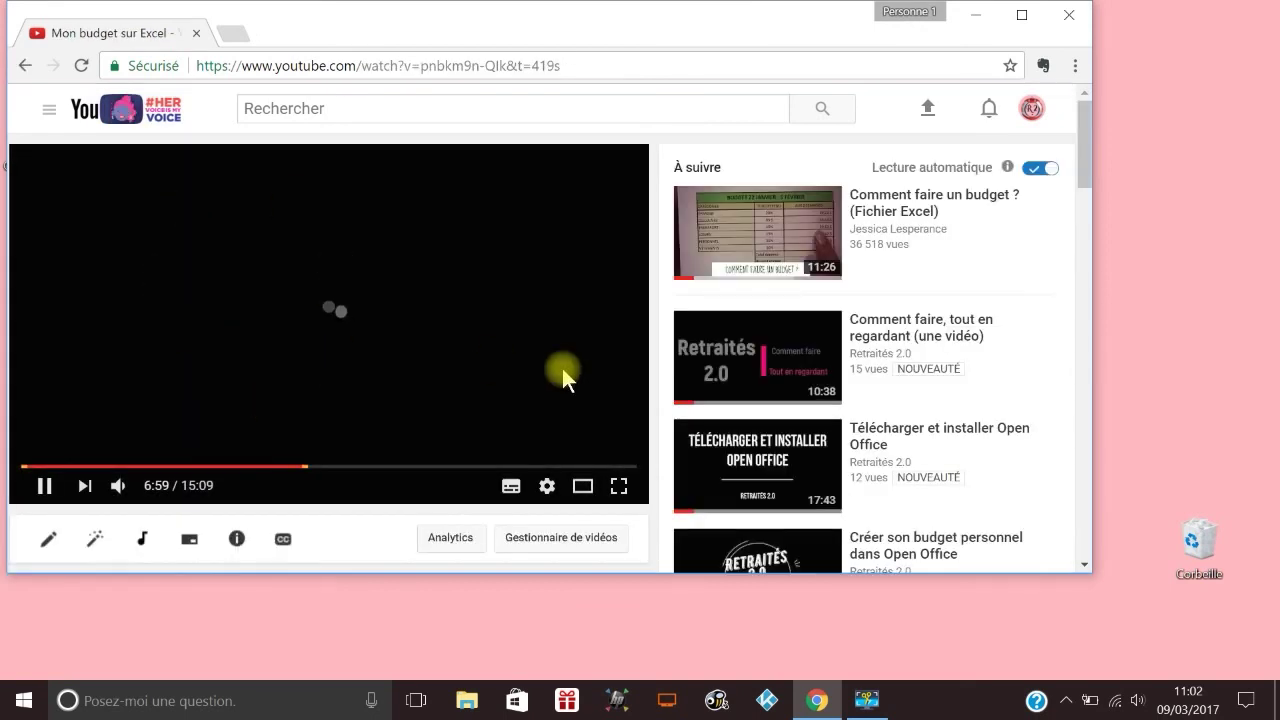
Step: Pause the "Mon budget sur Excel" video and maximize the browser window
scroll(550, 370, down, 1)
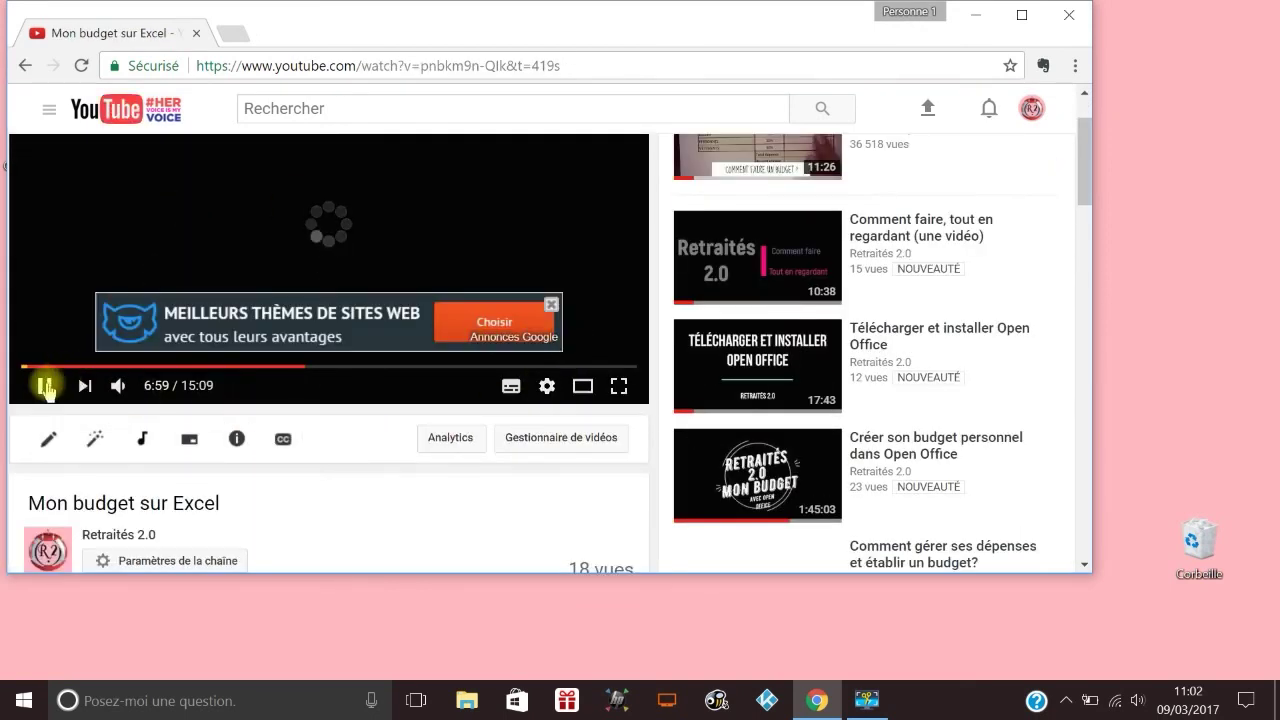
click(44, 384)
click(1021, 14)
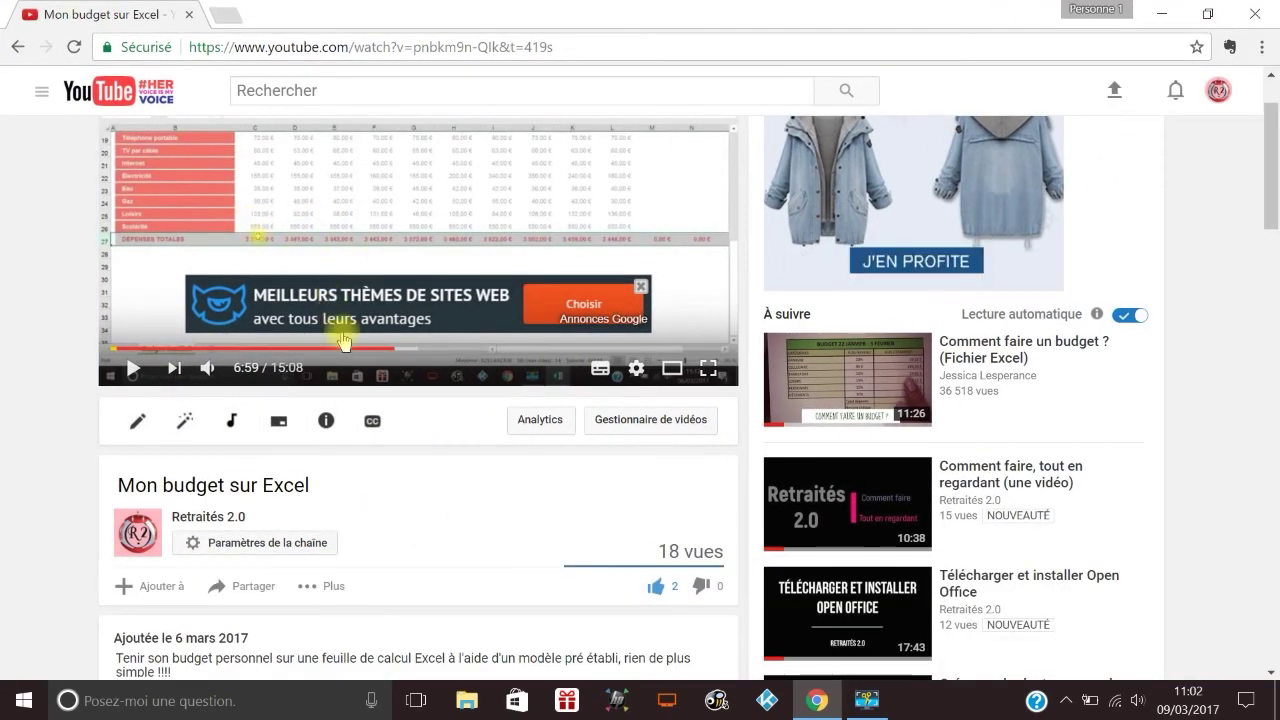
Step: Activate the public comment field below the video and expand the full video description
scroll(340, 330, down, 1)
scroll(380, 370, down, 1)
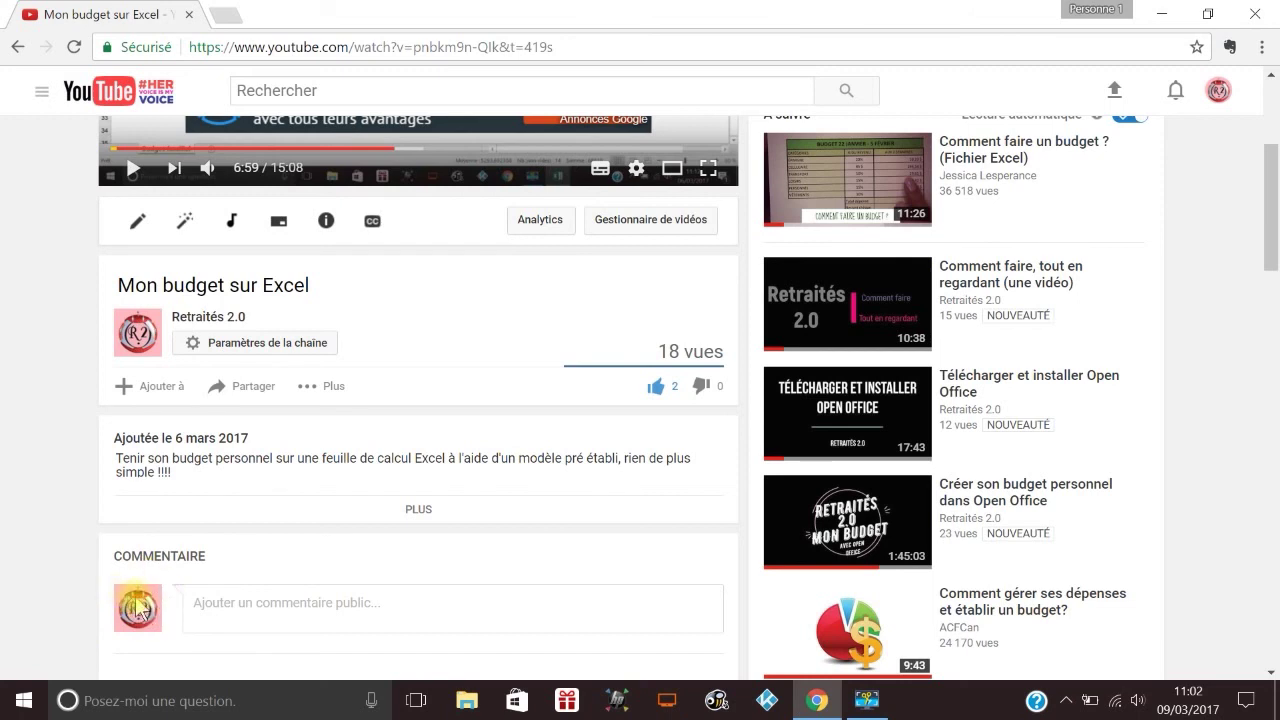
click(219, 605)
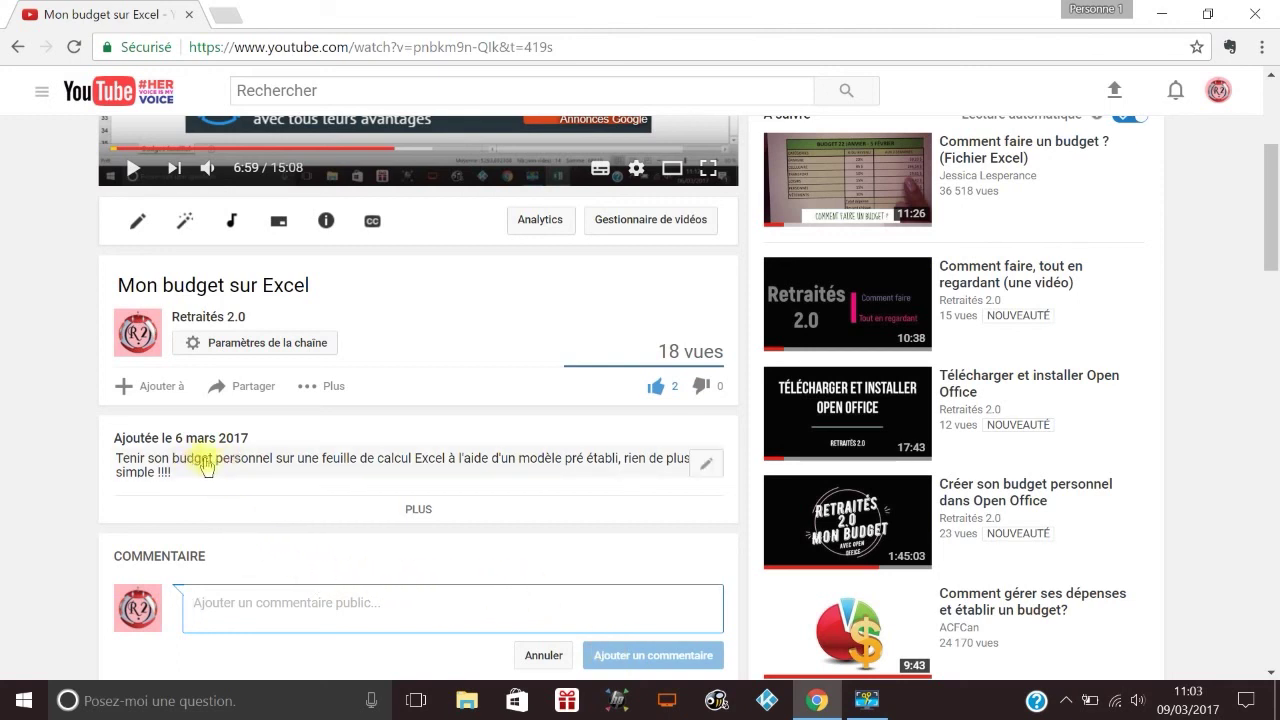
click(419, 510)
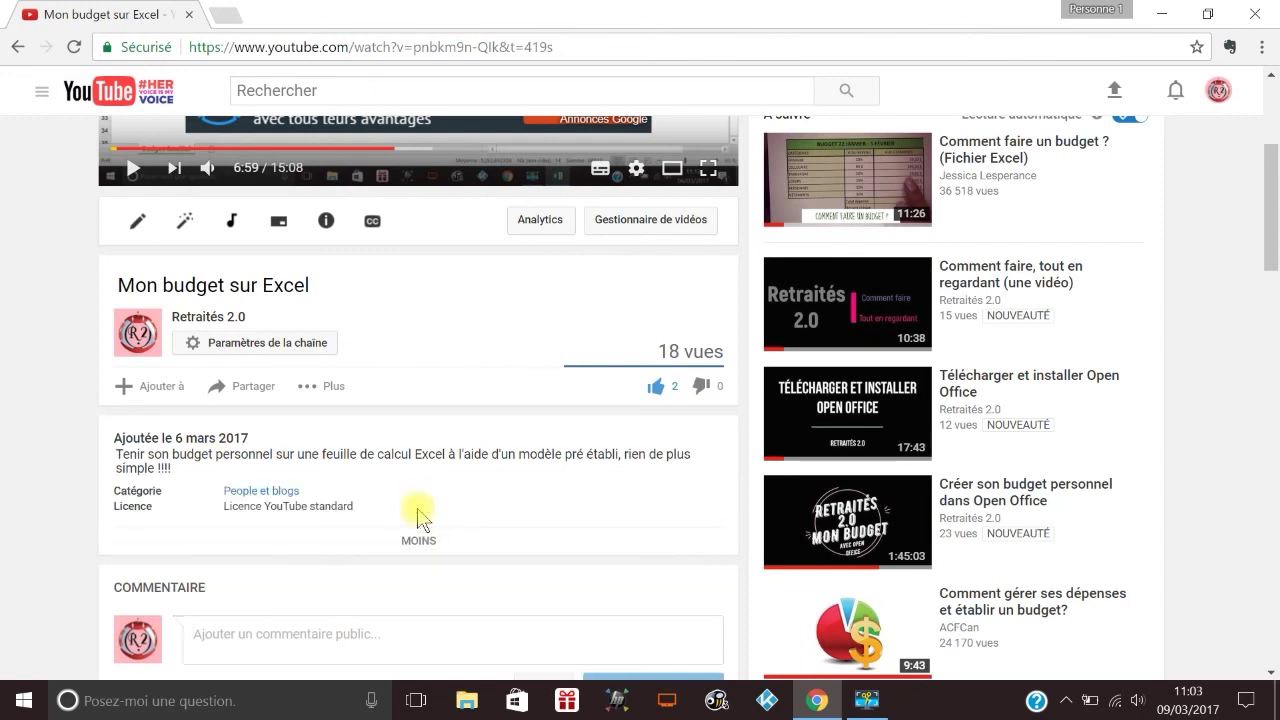